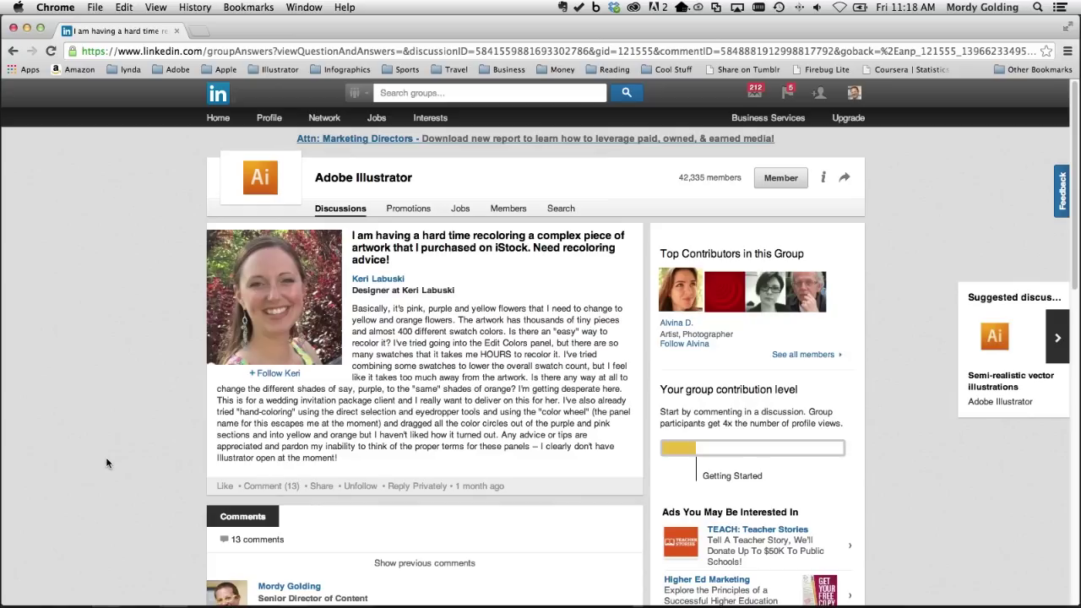
Switch to Illustrator and compare the original purple and pink flower illustration with its yellow and orange version
{"action": "key", "text": "super+Tab"}
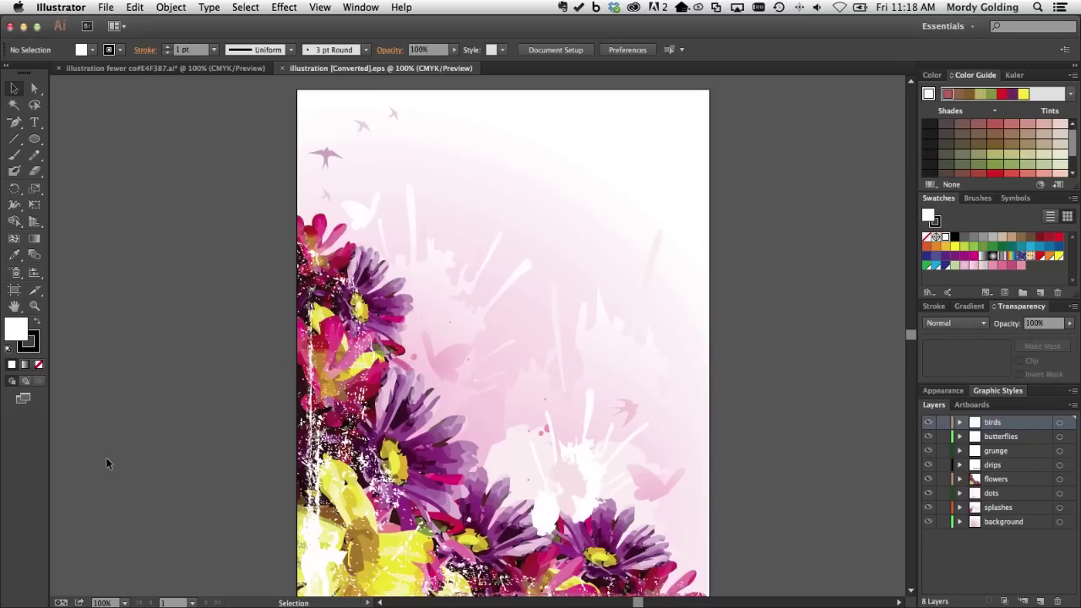
{"action": "key", "text": "super+0"}
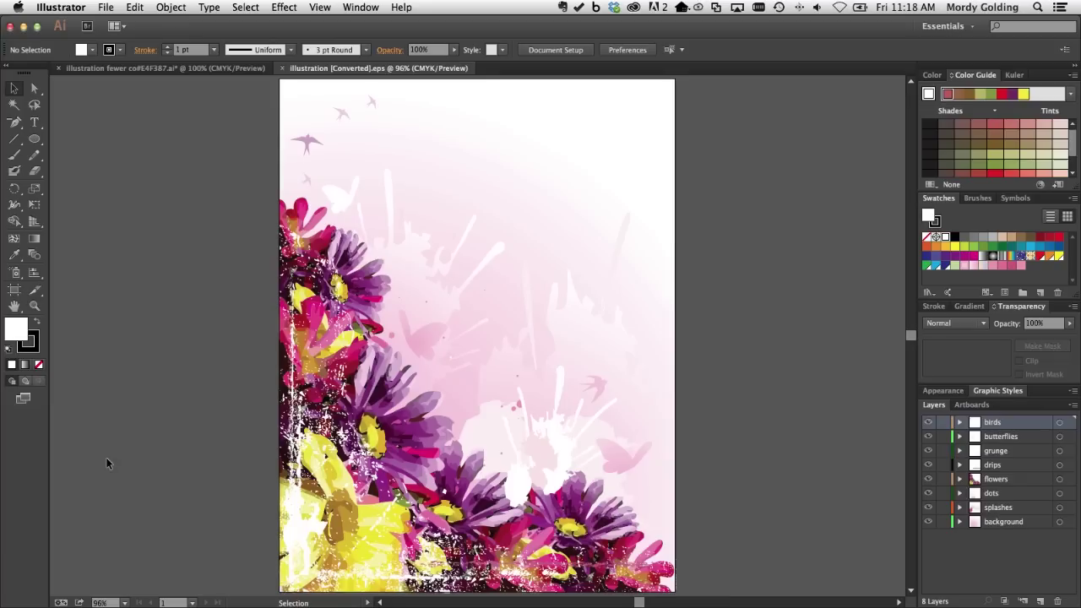
{"action": "left_click", "coordinate": [211, 69]}
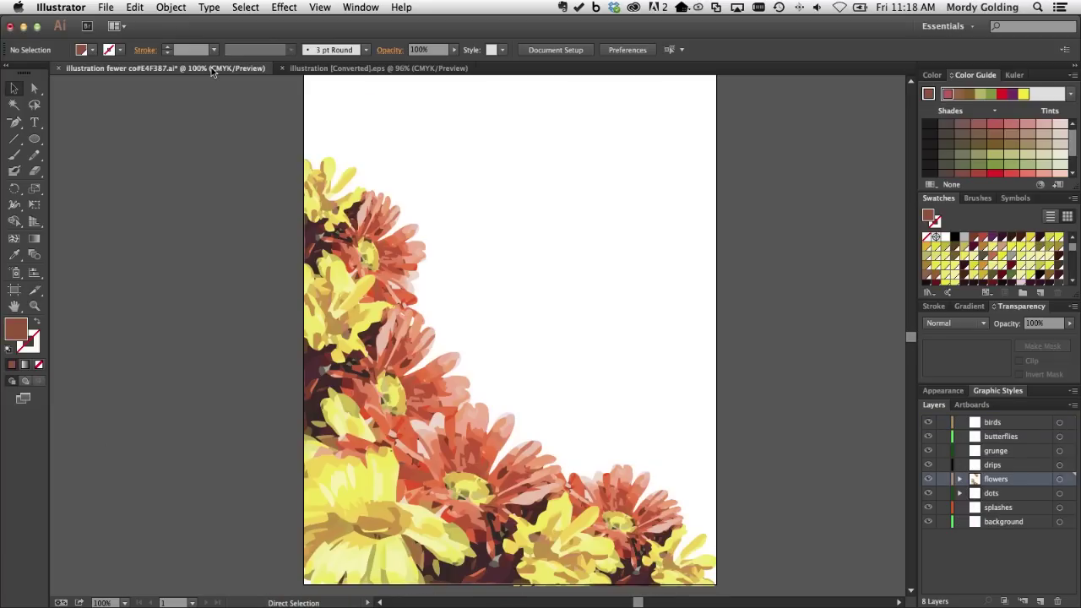
{"action": "key", "text": "ctrl+Tab"}
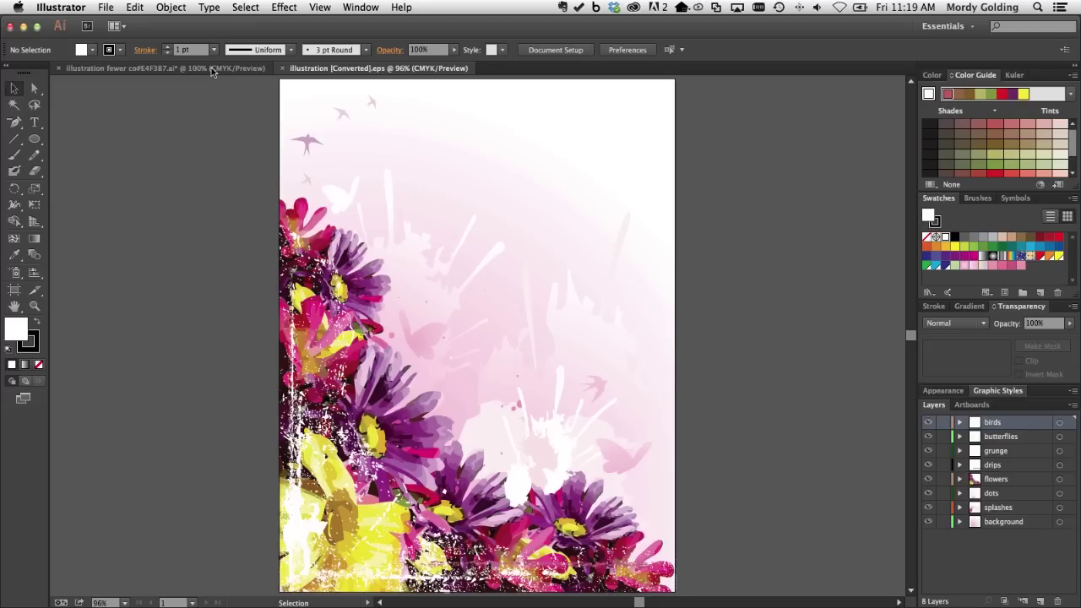
{"action": "left_click", "coordinate": [212, 67]}
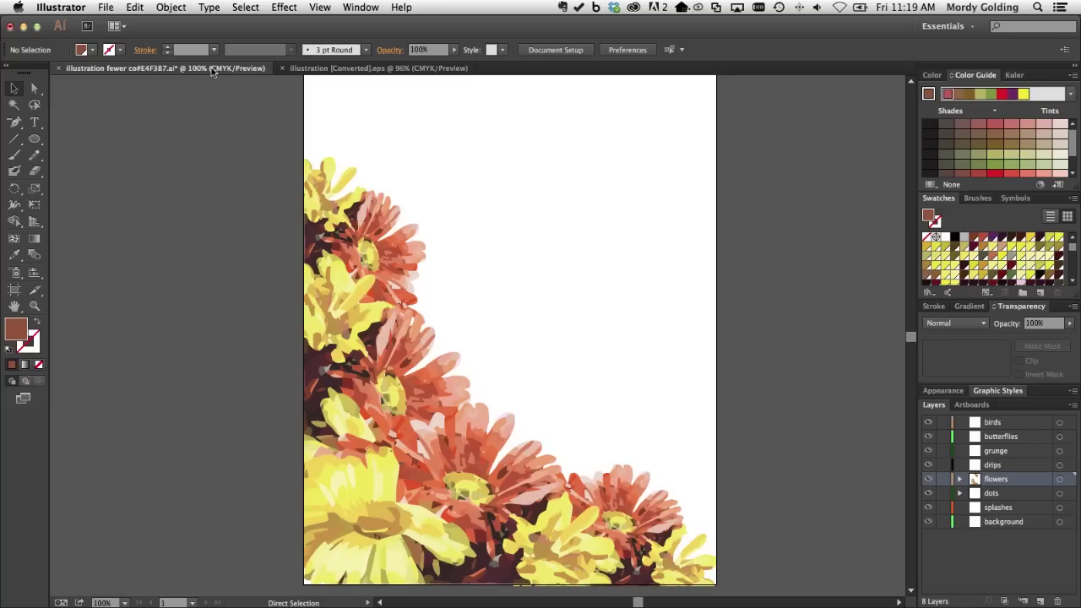
Inspect the original illustration's paths in Outline view, and return to Preview
{"action": "key", "text": "super+grave"}
{"action": "key", "text": "super+y"}
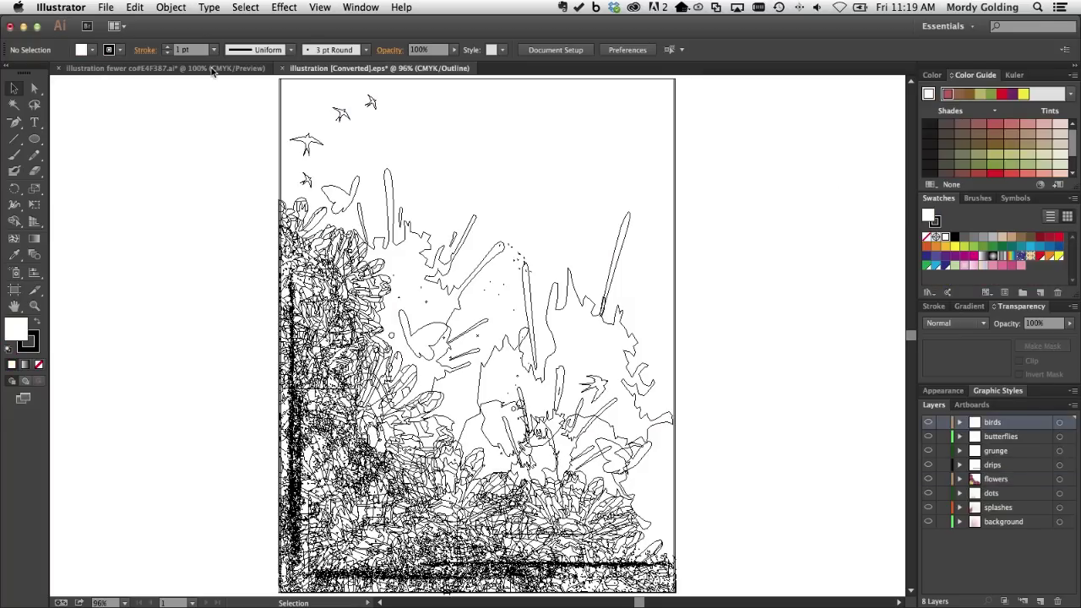
{"action": "key", "text": "super+y"}
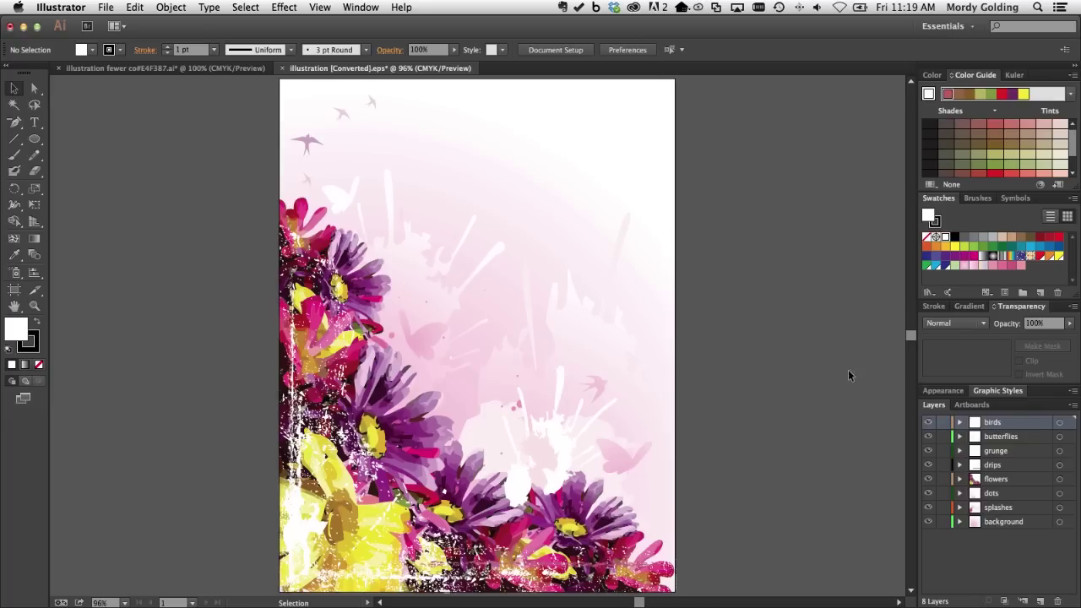
Hide every layer except flowers in the original illustration, and make flowers the active layer
{"action": "left_click_drag", "start_coordinate": [928, 425], "coordinate": [928, 539]}
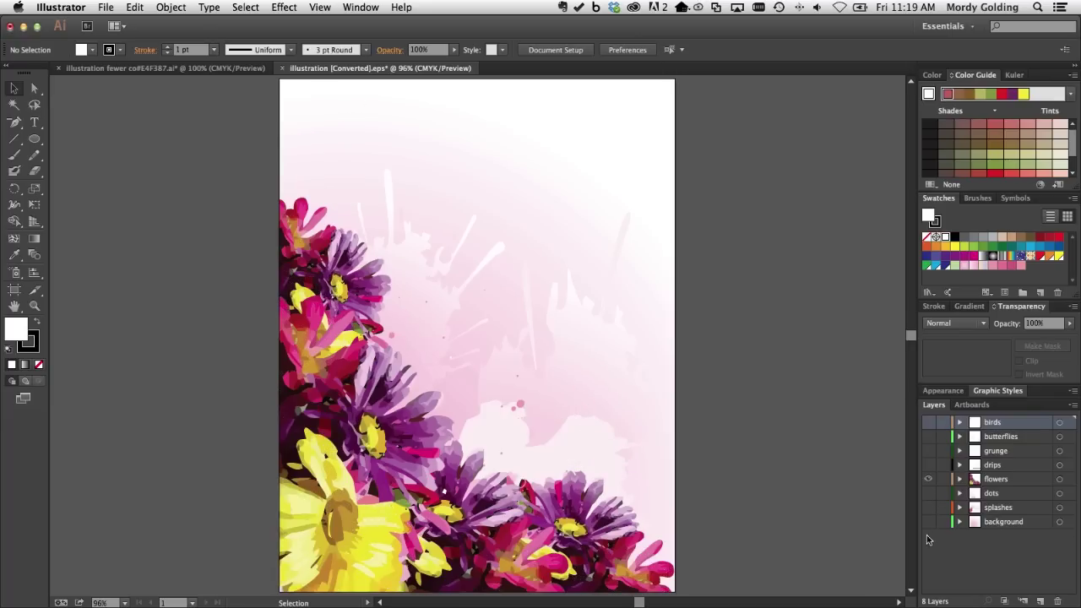
{"action": "left_click", "coordinate": [1012, 483]}
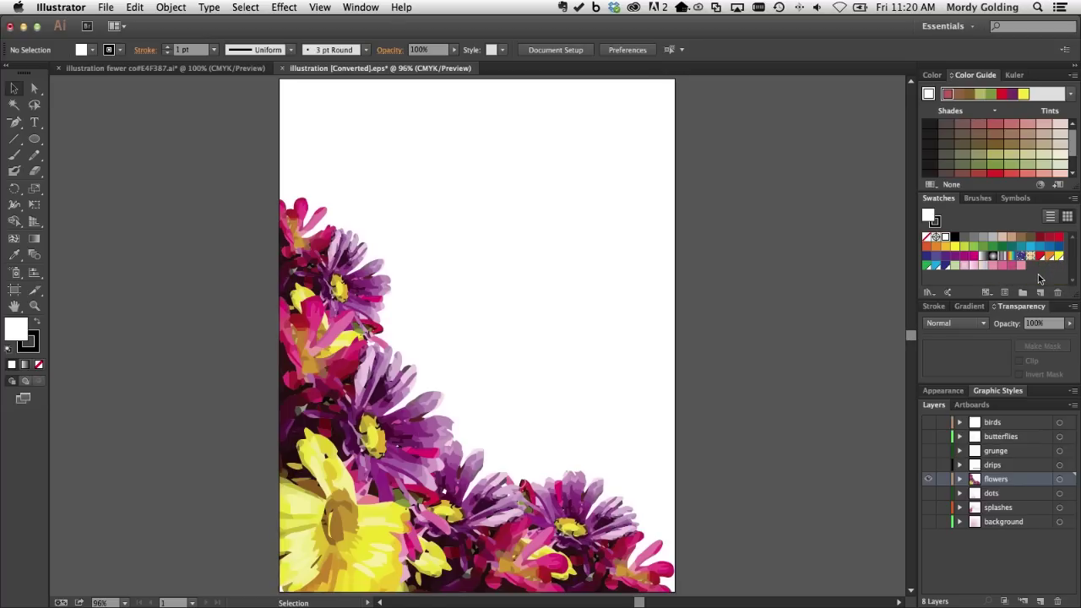
Compare the isolated flowers with the yellow and orange version, and briefly select all flower artwork to examine its pieces
{"action": "key", "text": "super+grave"}
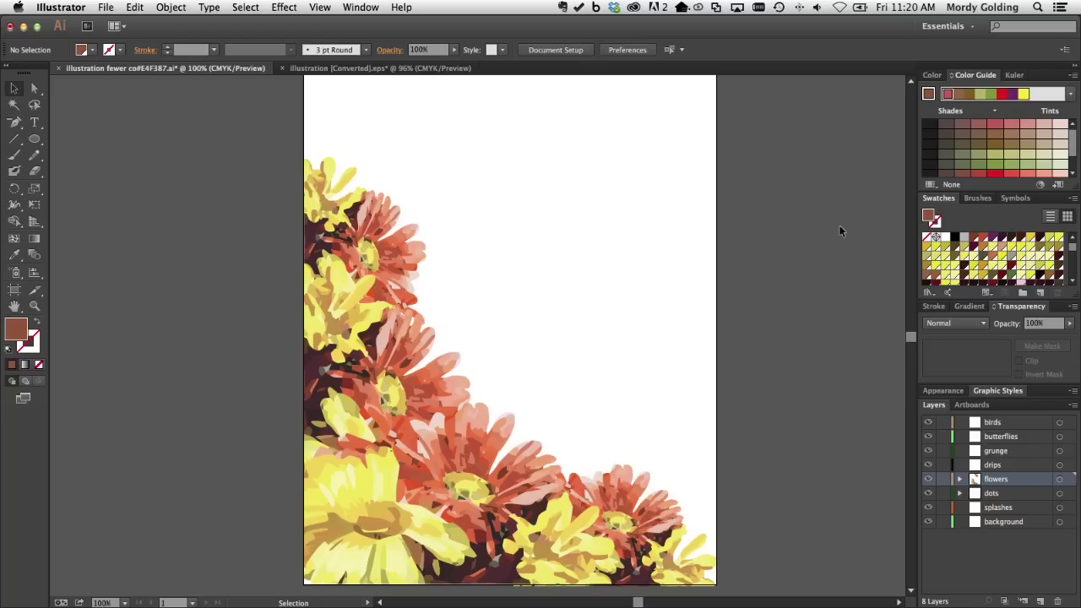
{"action": "key", "text": "super+grave"}
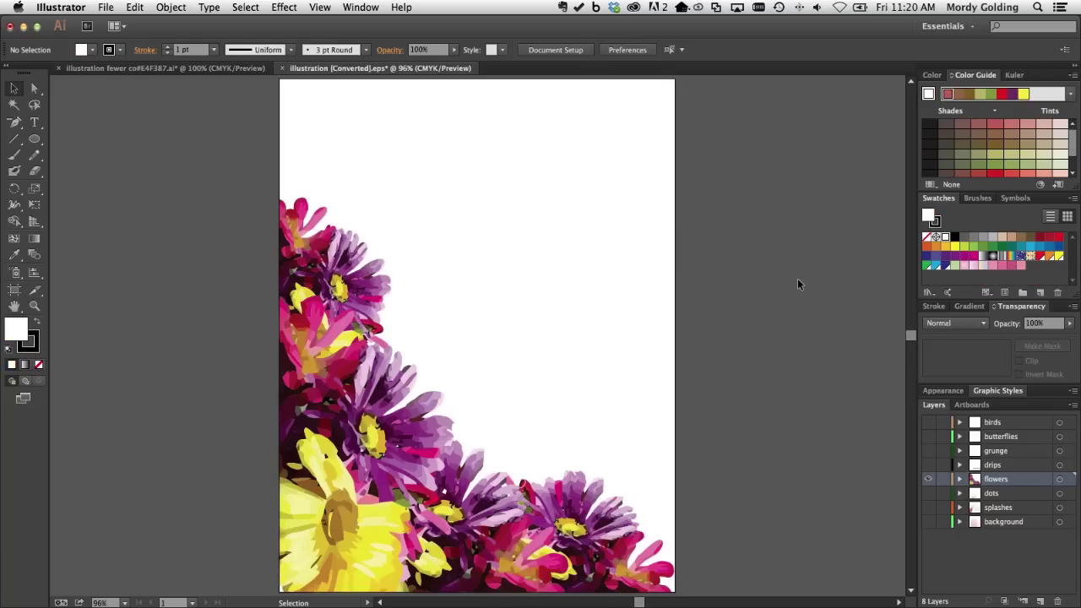
{"action": "key", "text": "super+a"}
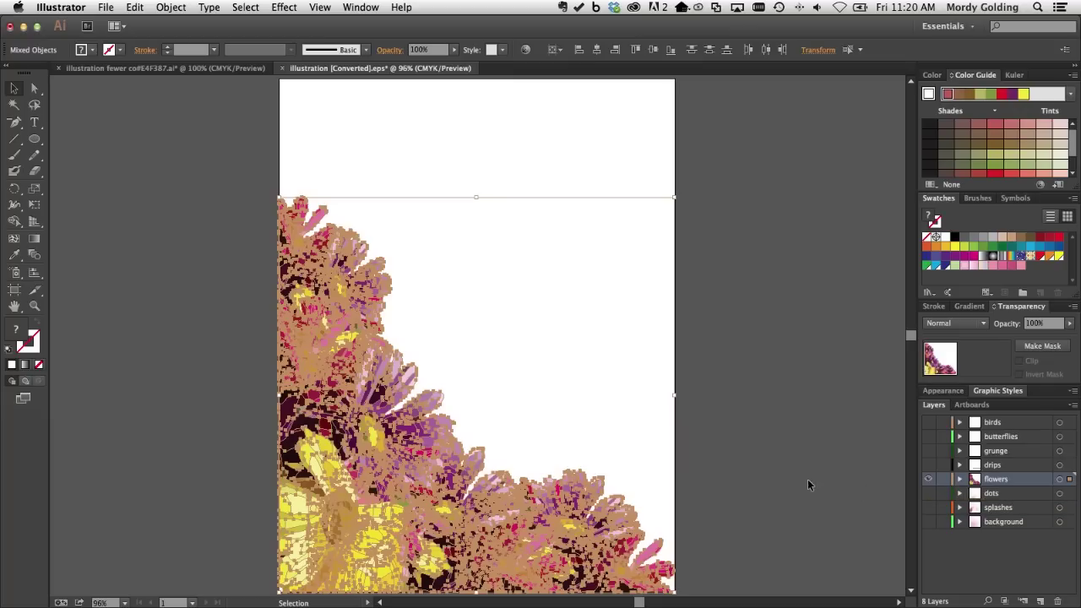
{"action": "left_click", "coordinate": [430, 218]}
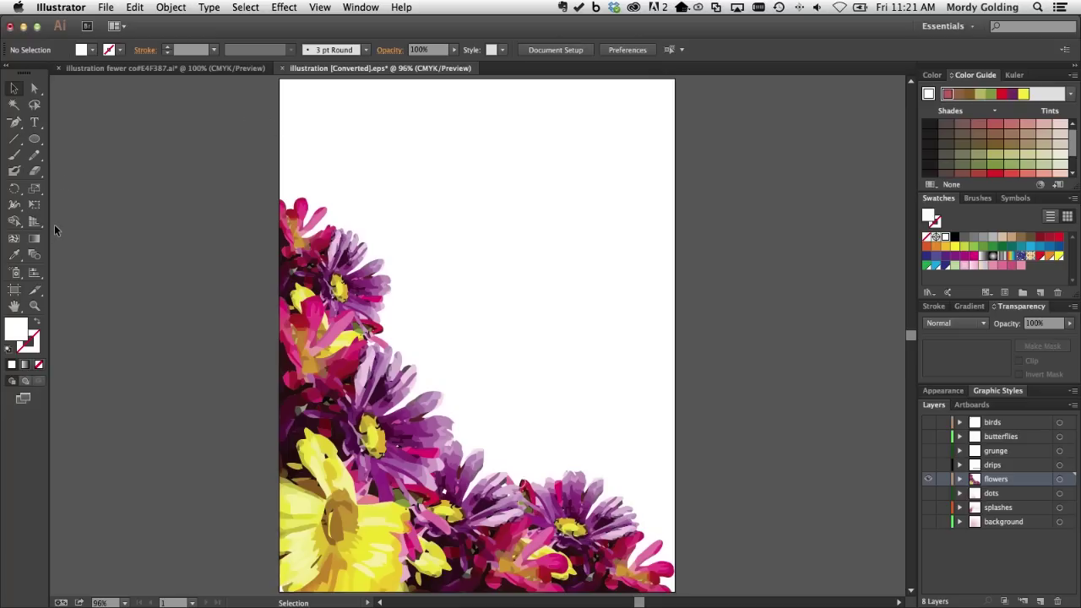
Try selecting the purple petals by fill color with the Magic Wand at tolerance 20, adding the lighter purple shades
{"action": "left_click", "coordinate": [14, 105]}
{"action": "double_click", "coordinate": [13, 105]}
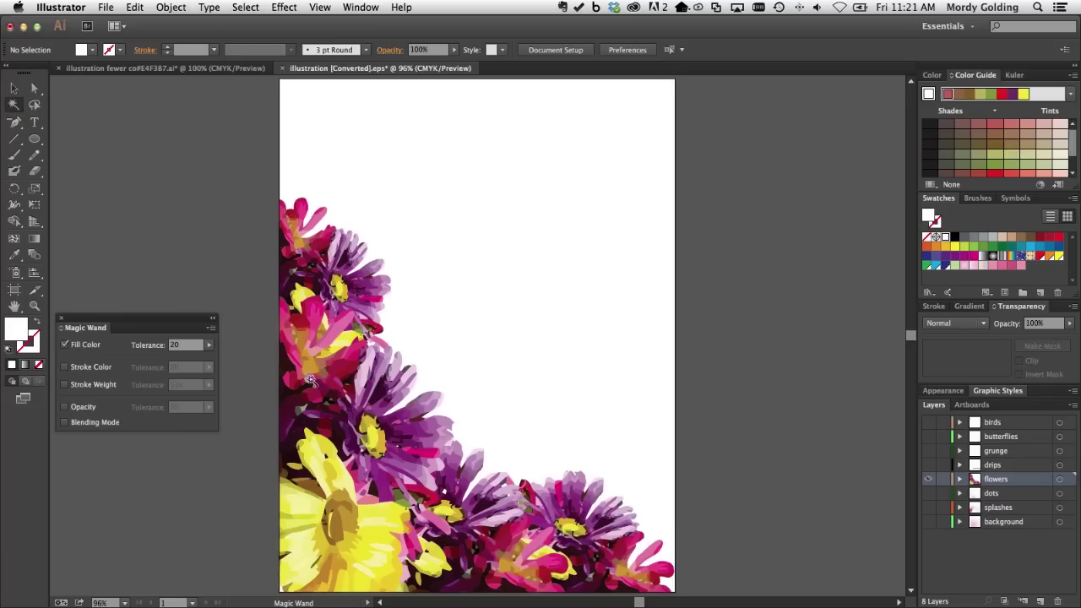
{"action": "left_click", "coordinate": [415, 412]}
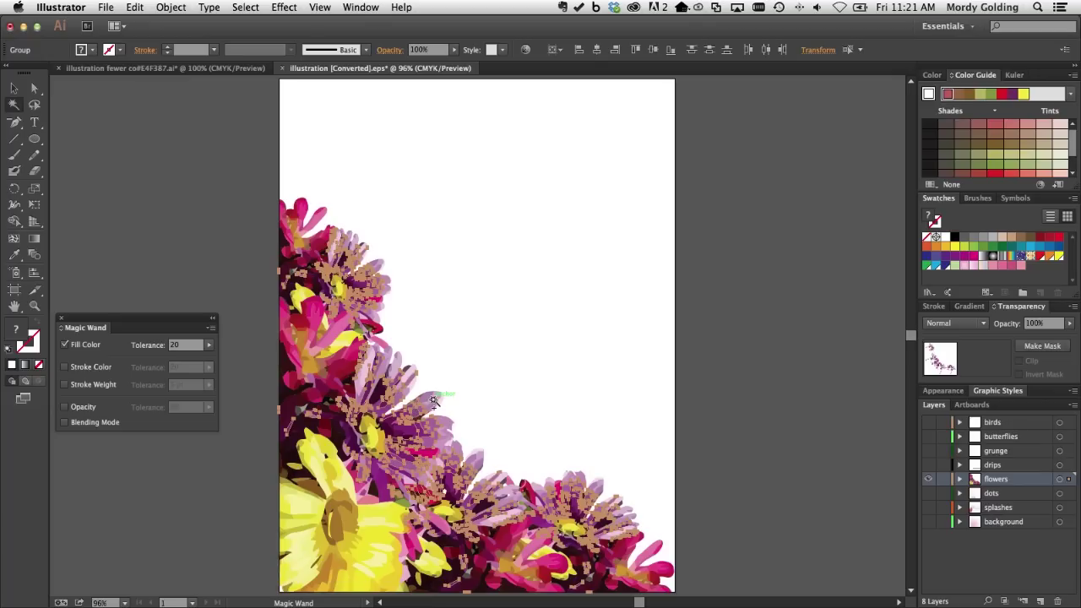
{"action": "left_click", "coordinate": [434, 404], "text": "shift"}
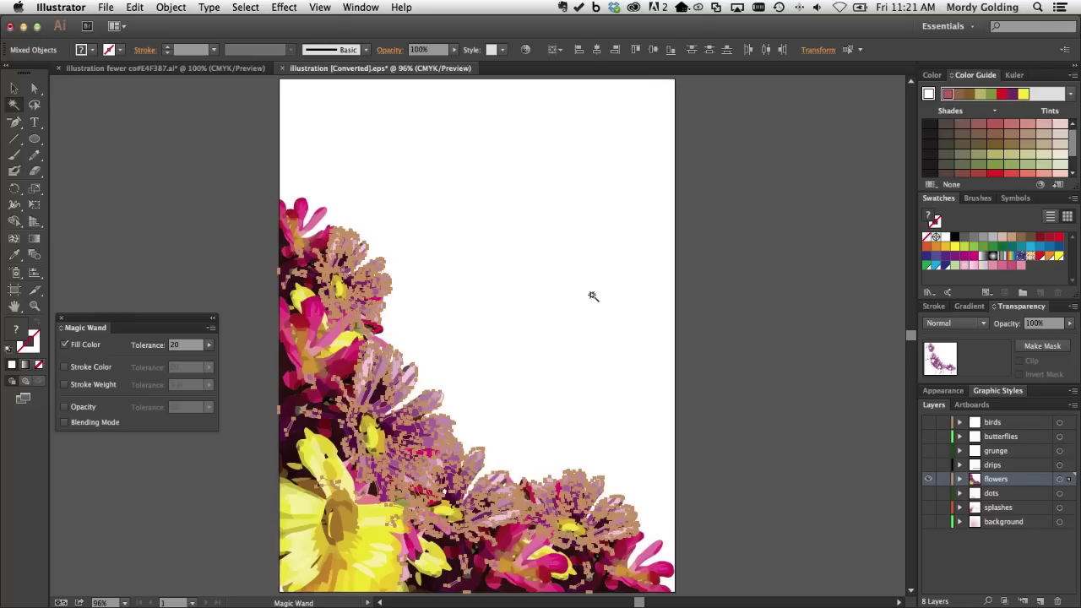
Try Stroke Weight instead of Fill Color as the Magic Wand's matching criterion, and restore Fill Color matching
{"action": "left_click", "coordinate": [189, 349]}
{"action": "left_click", "coordinate": [79, 327]}
{"action": "left_click", "coordinate": [64, 344]}
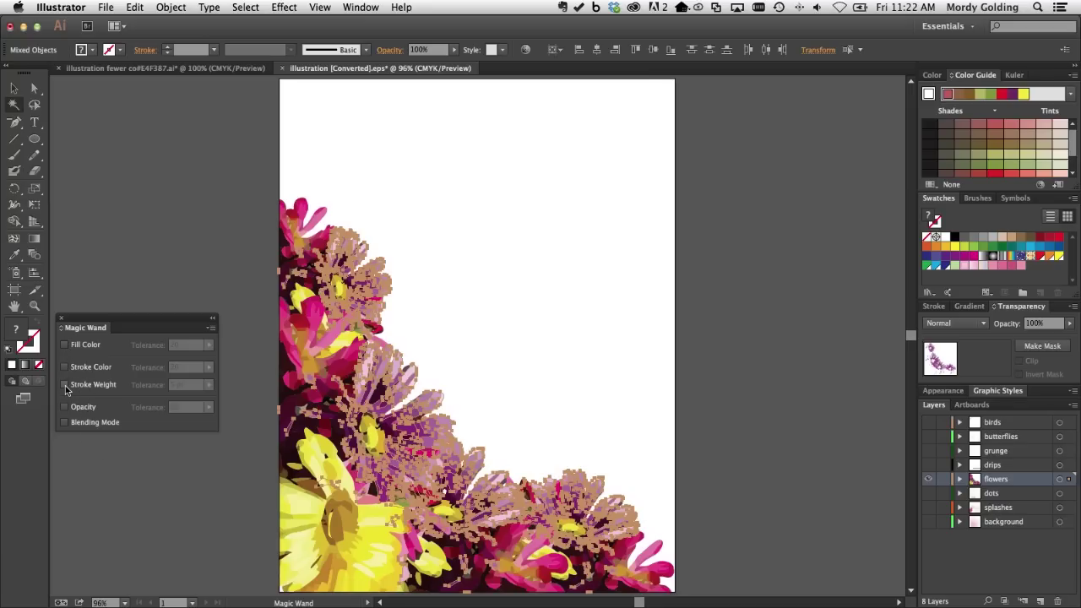
{"action": "left_click", "coordinate": [65, 385]}
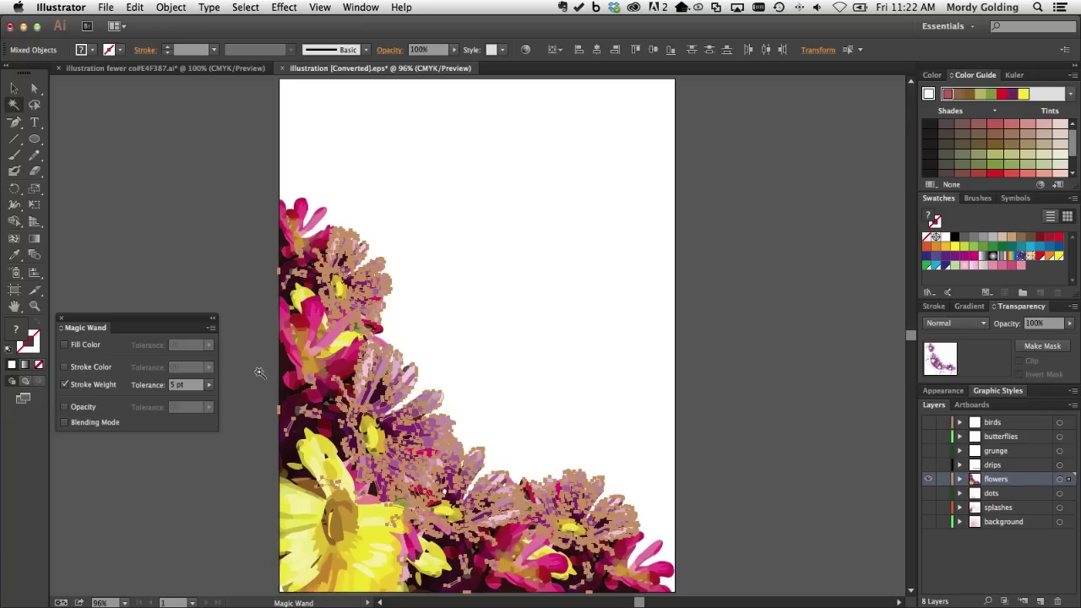
{"action": "left_click", "coordinate": [65, 385]}
{"action": "left_click", "coordinate": [85, 343]}
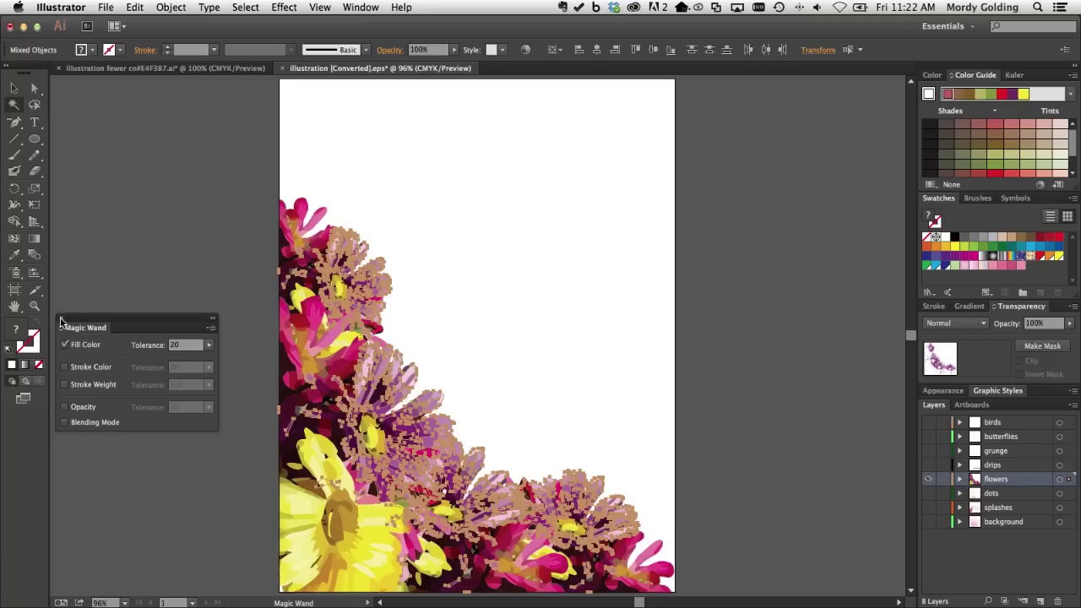
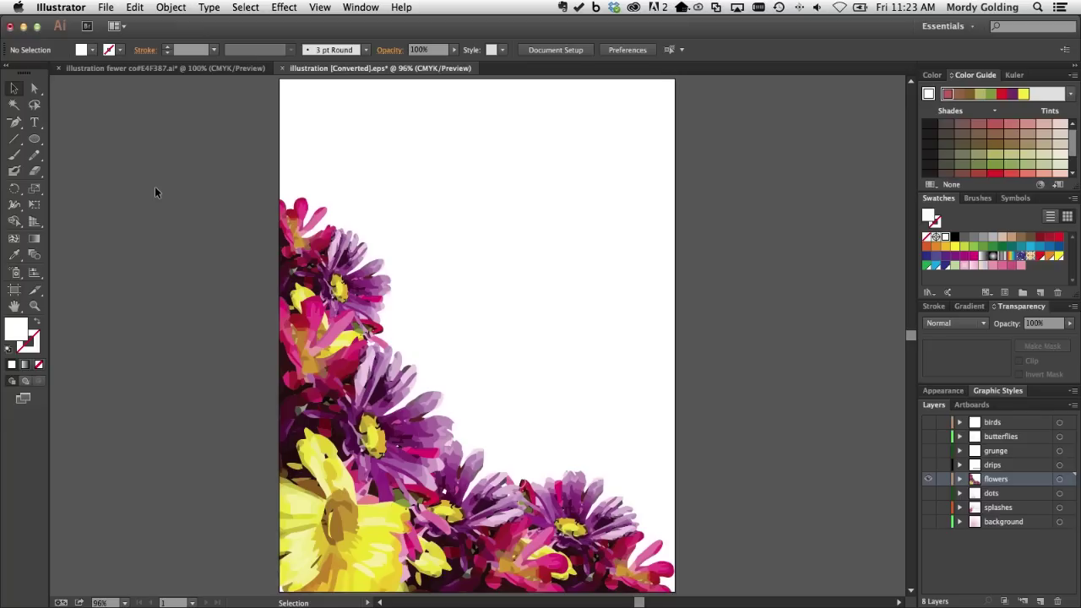
Select all the flower artwork and open Recolor Artwork to review its color wheel and the list of current colors
{"action": "key", "text": "super+a"}
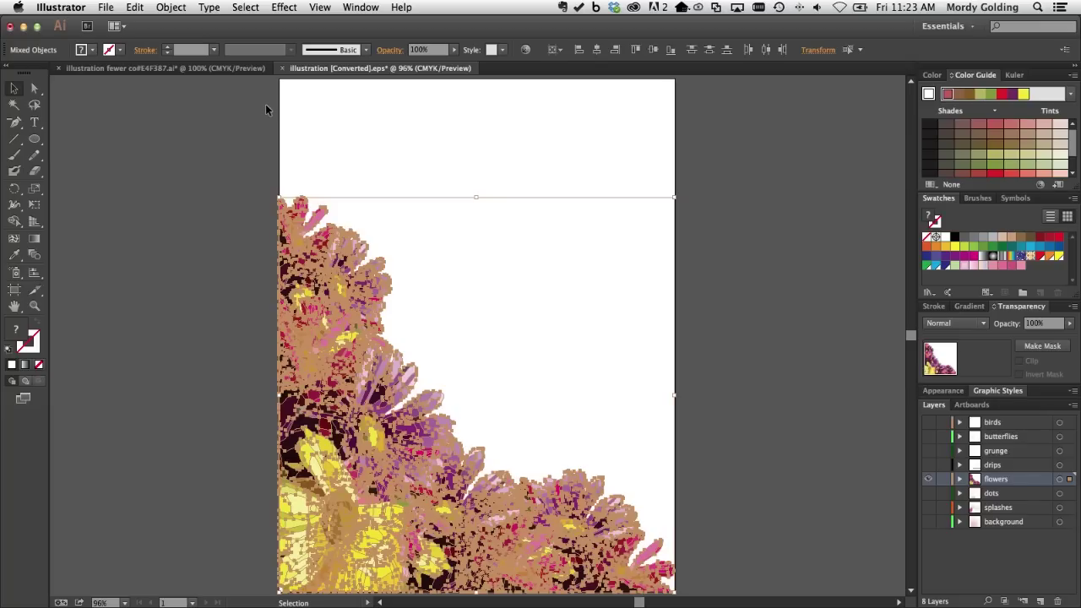
{"action": "left_click", "coordinate": [524, 54]}
{"action": "left_click_drag", "start_coordinate": [572, 67], "coordinate": [553, 24]}
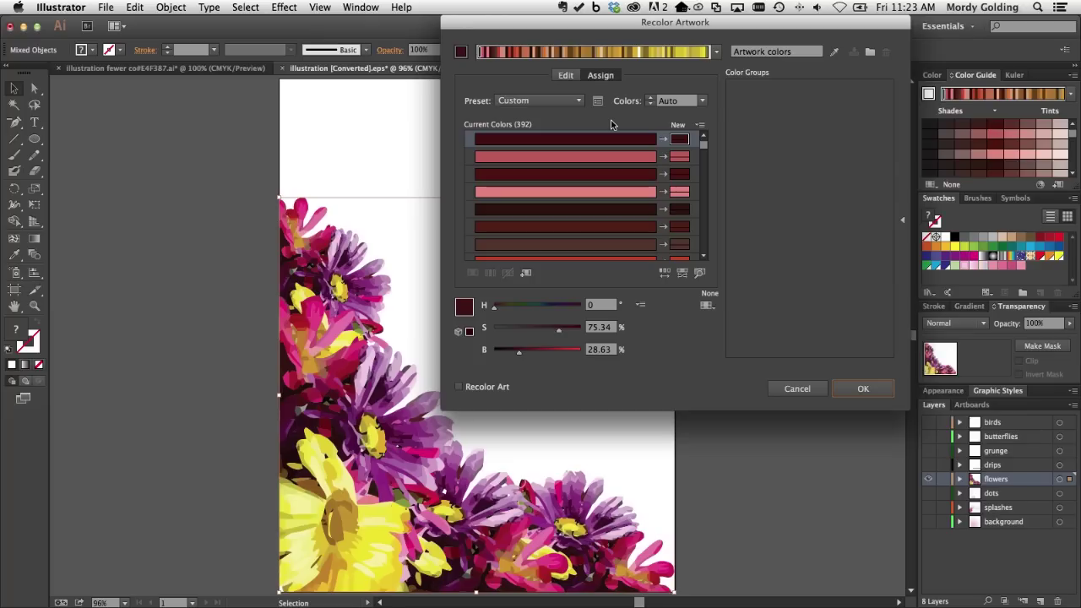
{"action": "left_click", "coordinate": [566, 76]}
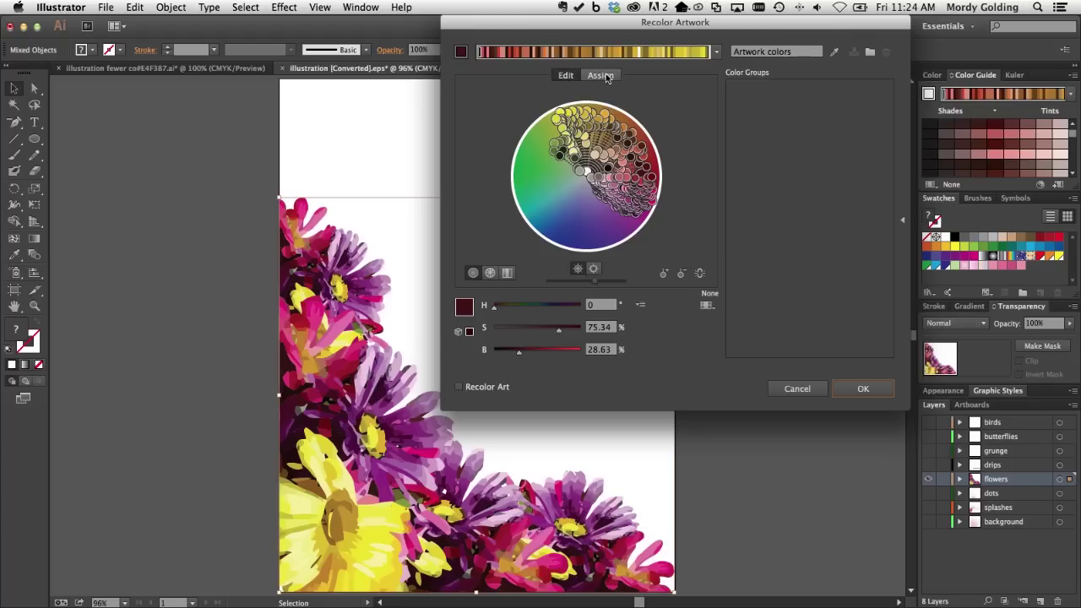
{"action": "left_click", "coordinate": [603, 74]}
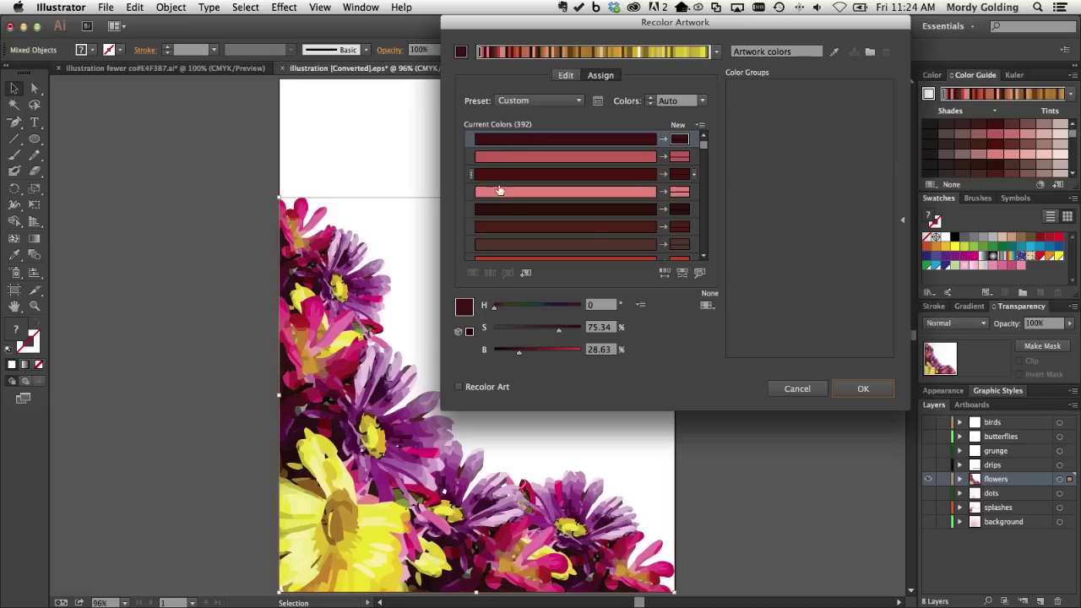
{"action": "left_click_drag", "start_coordinate": [702, 146], "coordinate": [707, 103]}
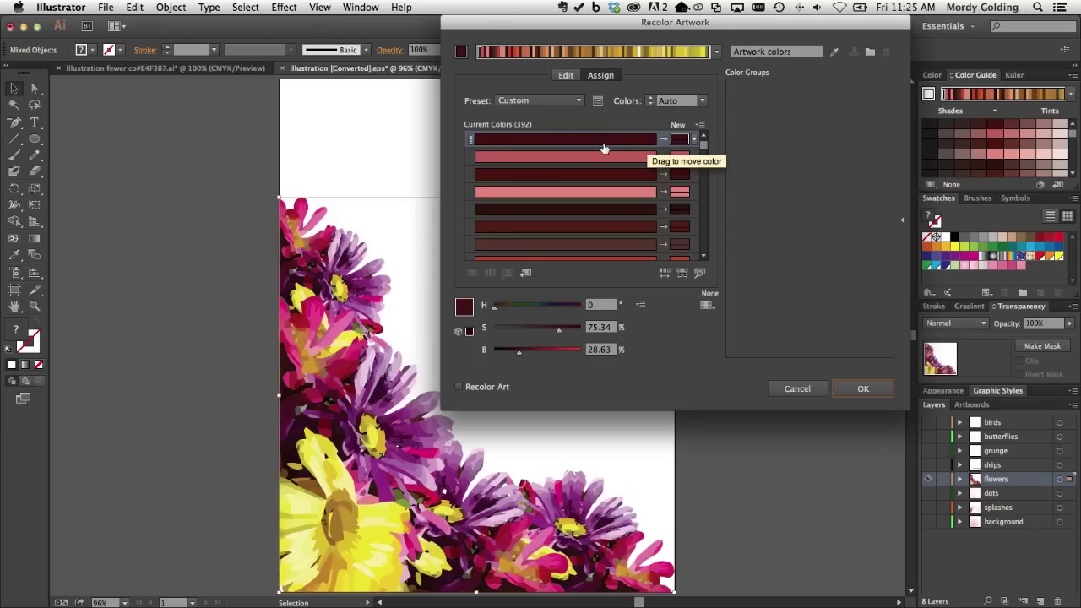
Try replacing the first dark red in the color assignments with the Latte swatch, and close Recolor Artwork without keeping the change
{"action": "double_click", "coordinate": [678, 138]}
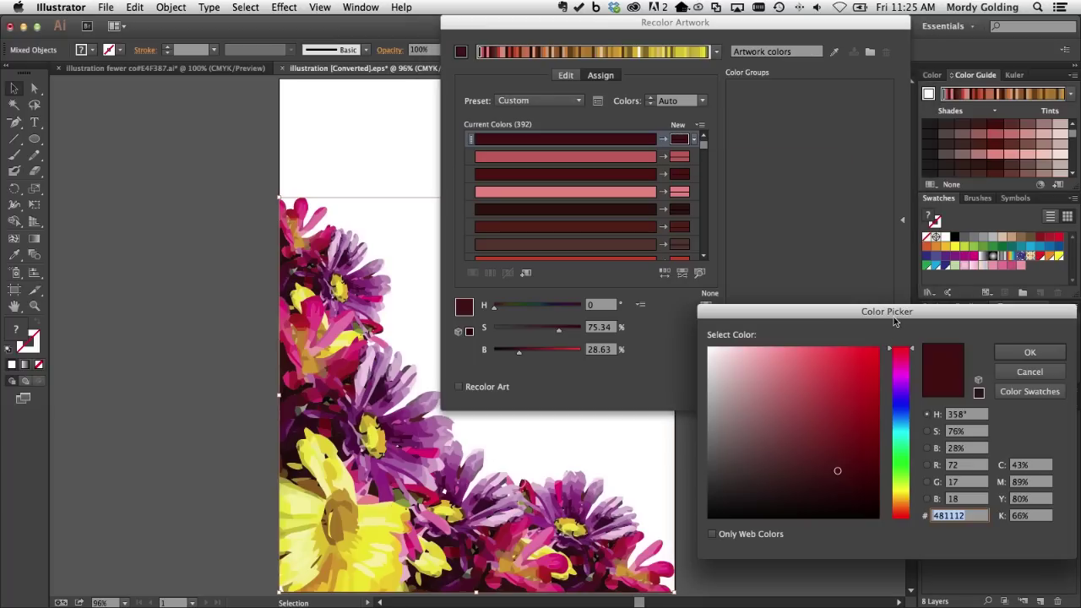
{"action": "left_click_drag", "start_coordinate": [891, 314], "coordinate": [863, 102]}
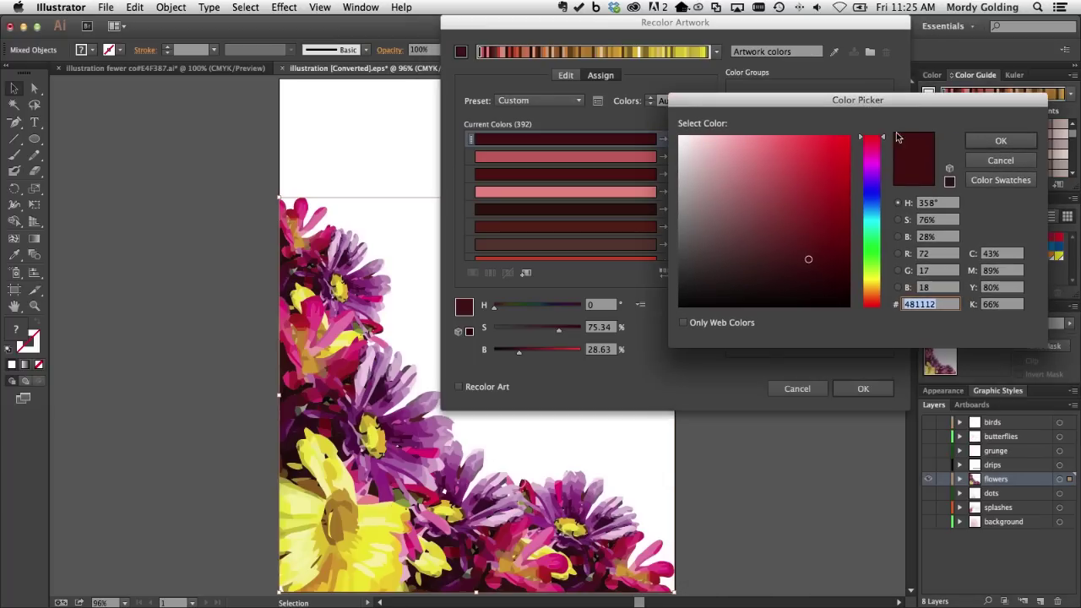
{"action": "left_click", "coordinate": [1003, 184]}
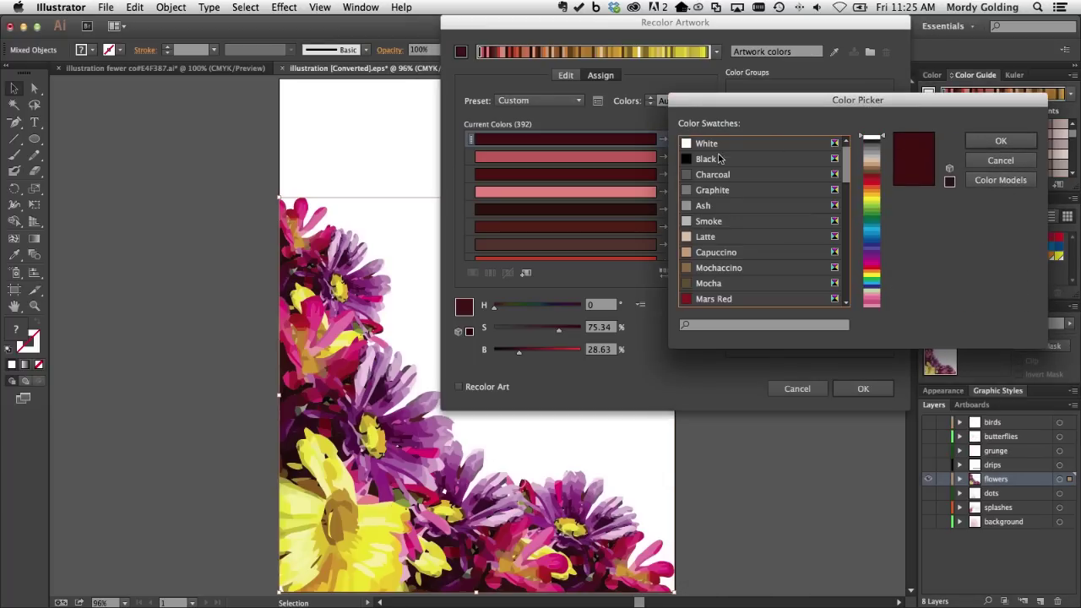
{"action": "left_click", "coordinate": [723, 237]}
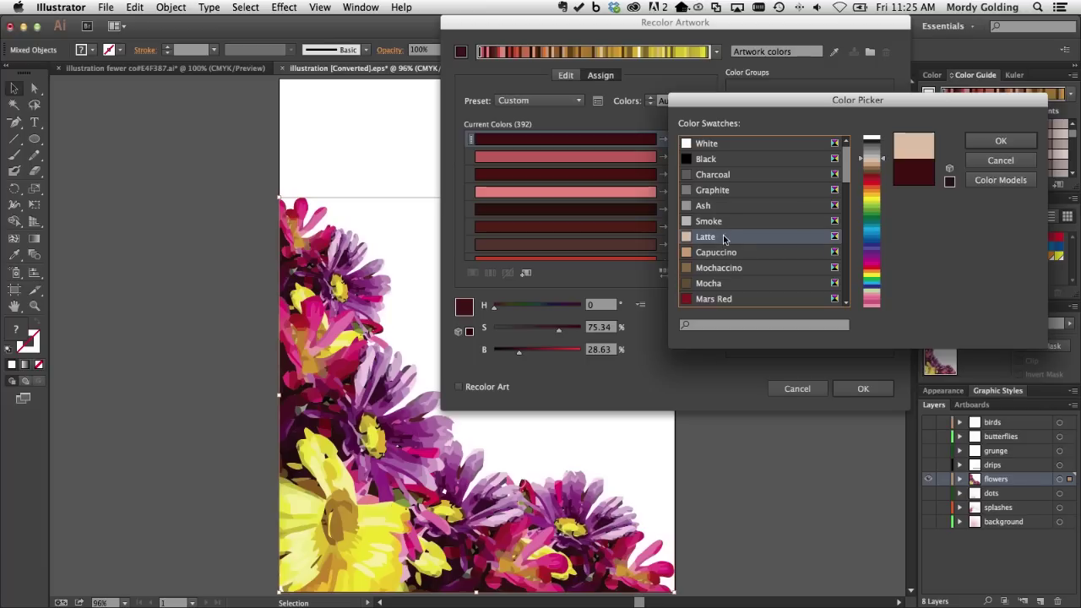
{"action": "left_click", "coordinate": [1013, 143]}
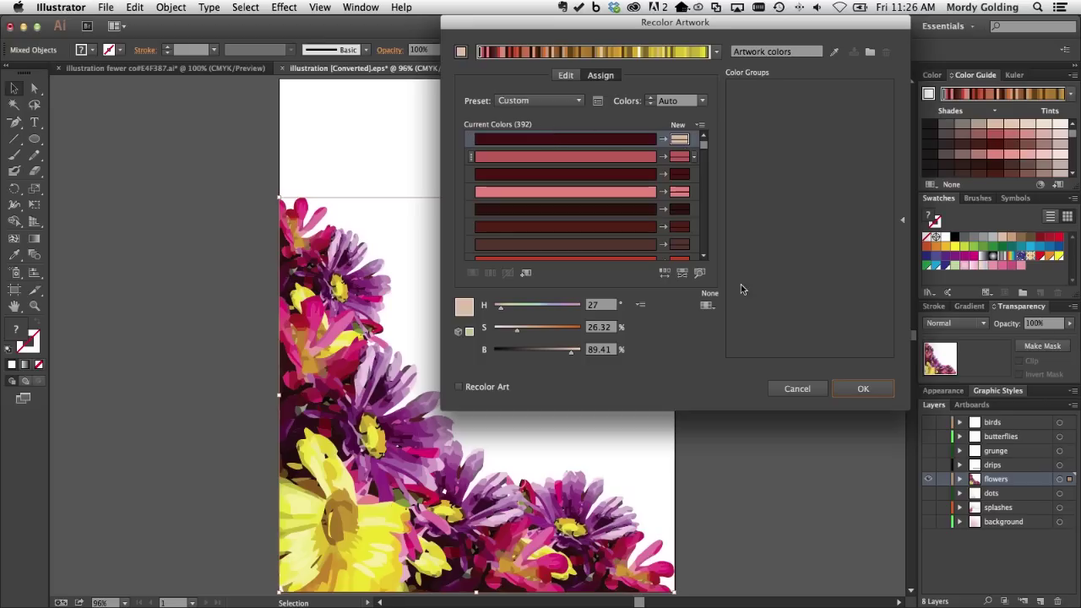
{"action": "key", "text": "Return"}
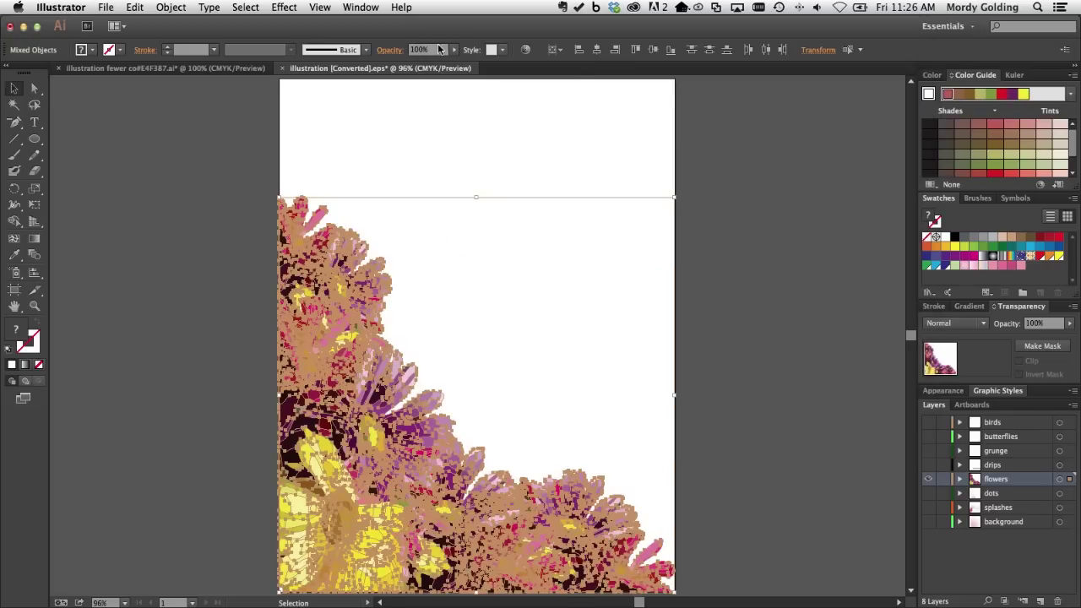
Reopen Recolor Artwork for the selected flowers, check the color wheel, and return to the color assignments
{"action": "left_click", "coordinate": [526, 51]}
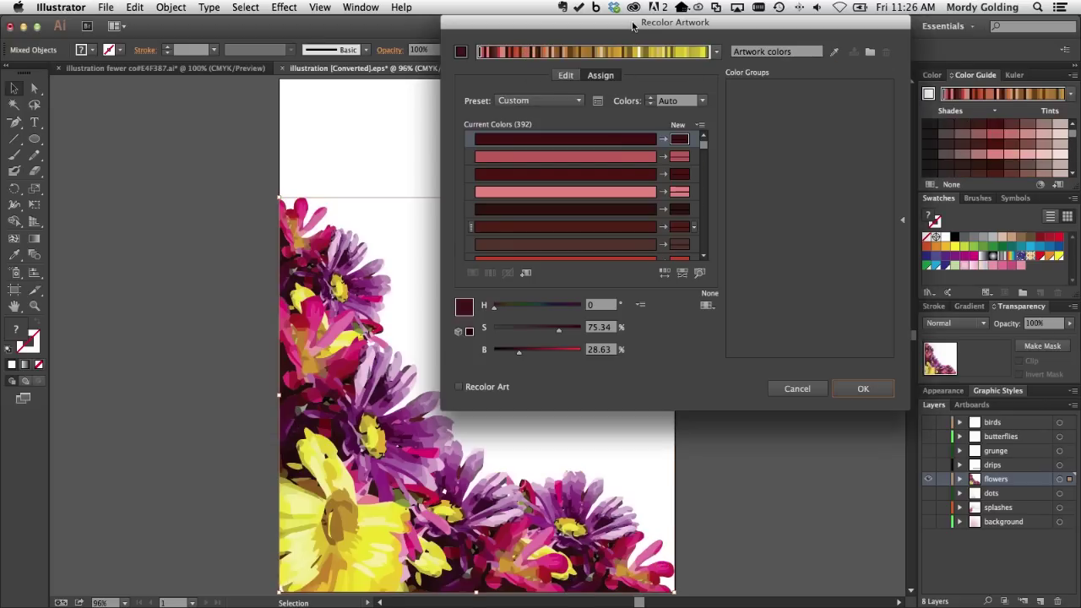
{"action": "mouse_move", "coordinate": [631, 26]}
{"action": "left_mouse_down"}
{"action": "mouse_move", "coordinate": [615, 73]}
{"action": "mouse_move", "coordinate": [630, 20]}
{"action": "left_mouse_up"}
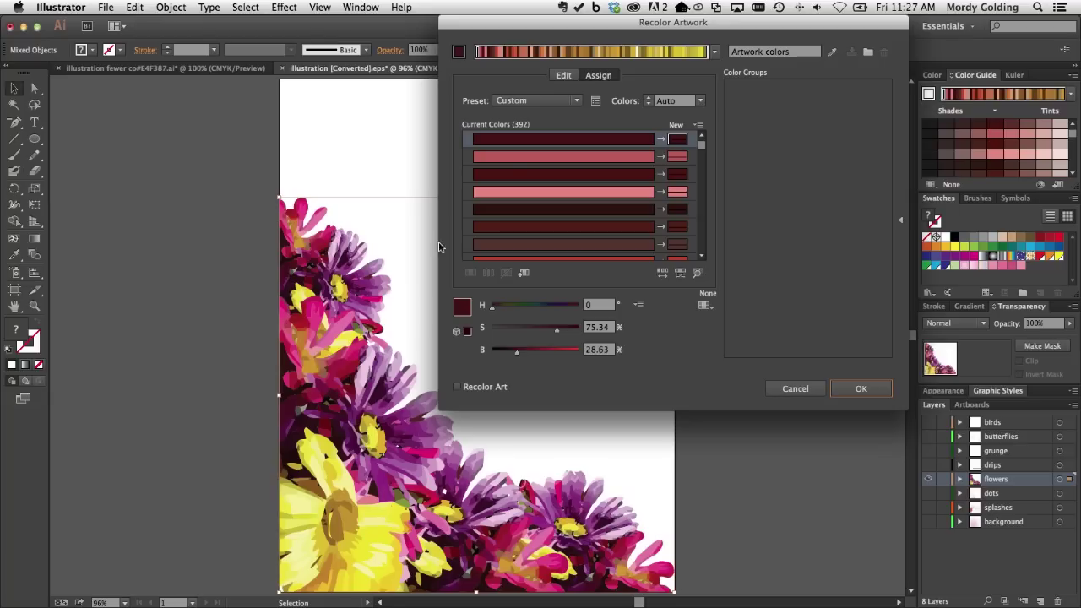
{"action": "left_click", "coordinate": [564, 75]}
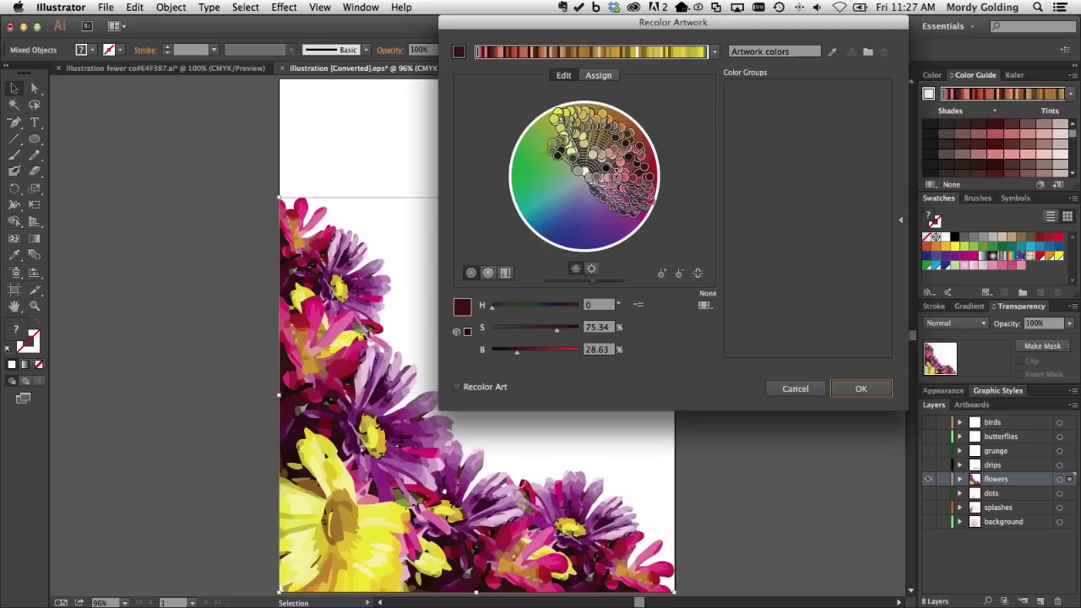
{"action": "left_click", "coordinate": [599, 77]}
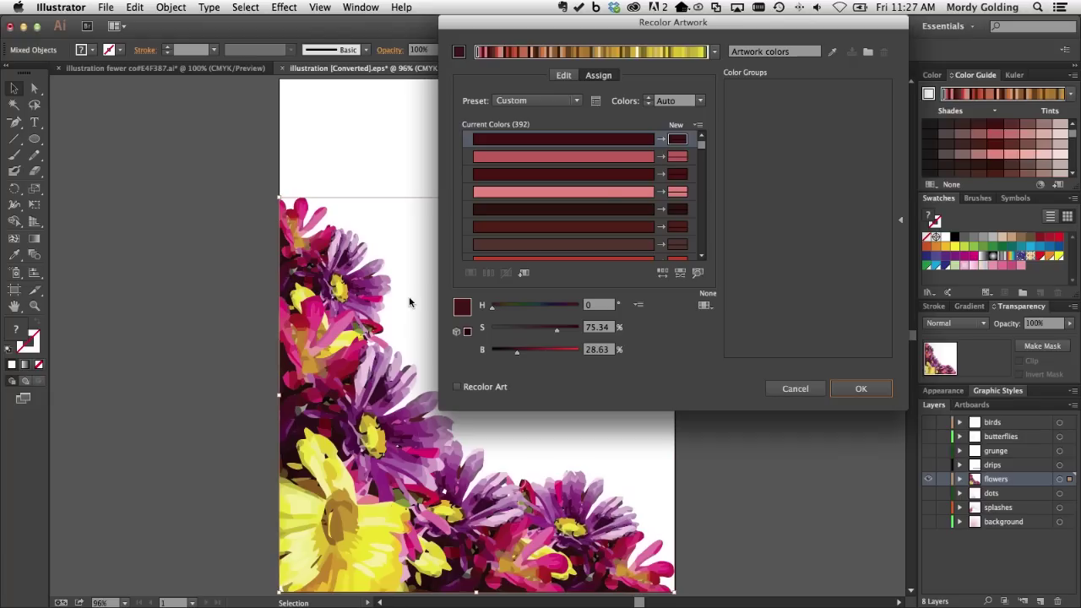
Try reducing the artwork to 3 colors with Recolor Art on, and check the reduced set on the color wheel
{"action": "double_click", "coordinate": [666, 100]}
{"action": "type", "text": "3"}
{"action": "key", "text": "Tab"}
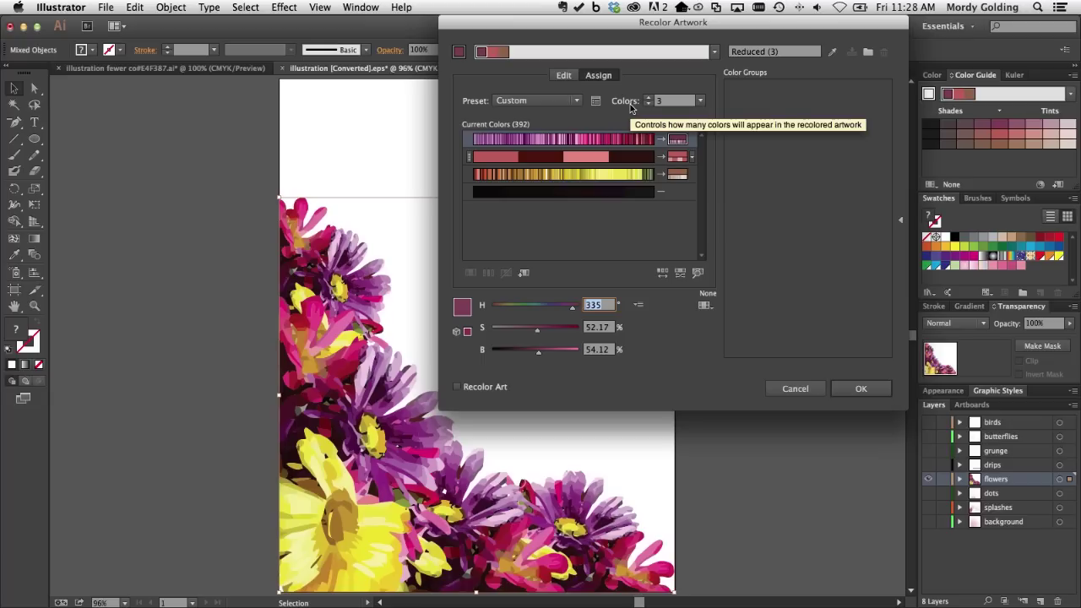
{"action": "left_click", "coordinate": [456, 388]}
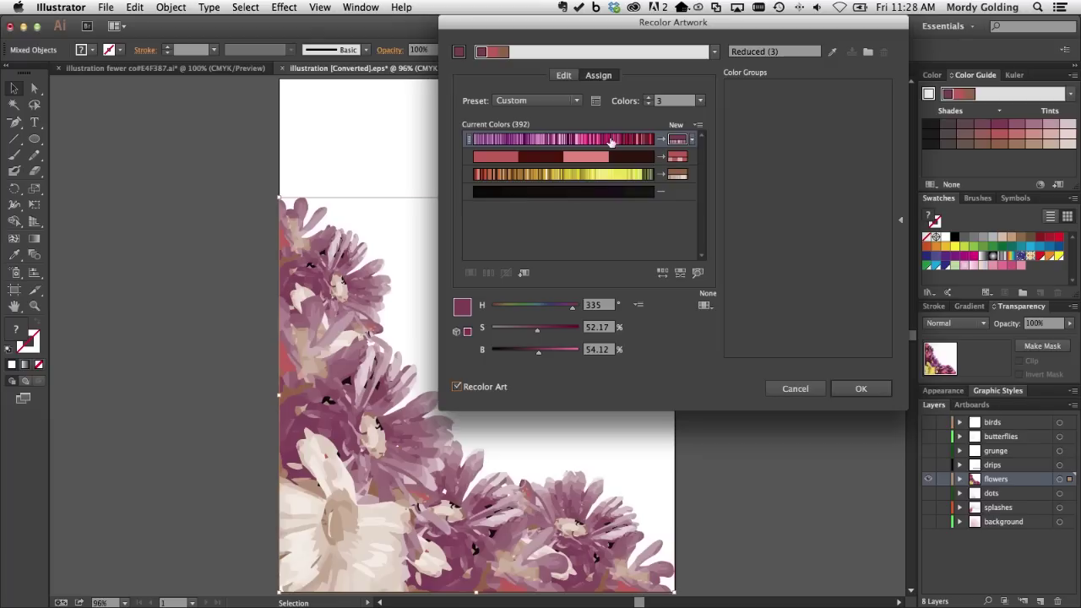
{"action": "left_click", "coordinate": [564, 76]}
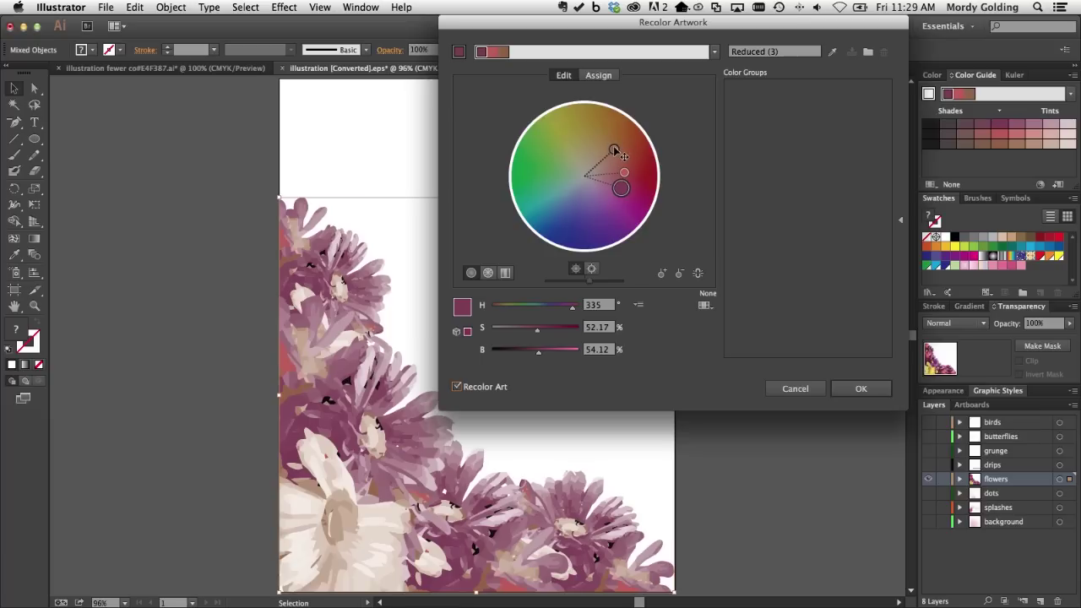
Try reducing the artwork to 20 colors, and review the result in the color assignments and on the color wheel
{"action": "left_click", "coordinate": [598, 75]}
{"action": "left_click", "coordinate": [668, 101]}
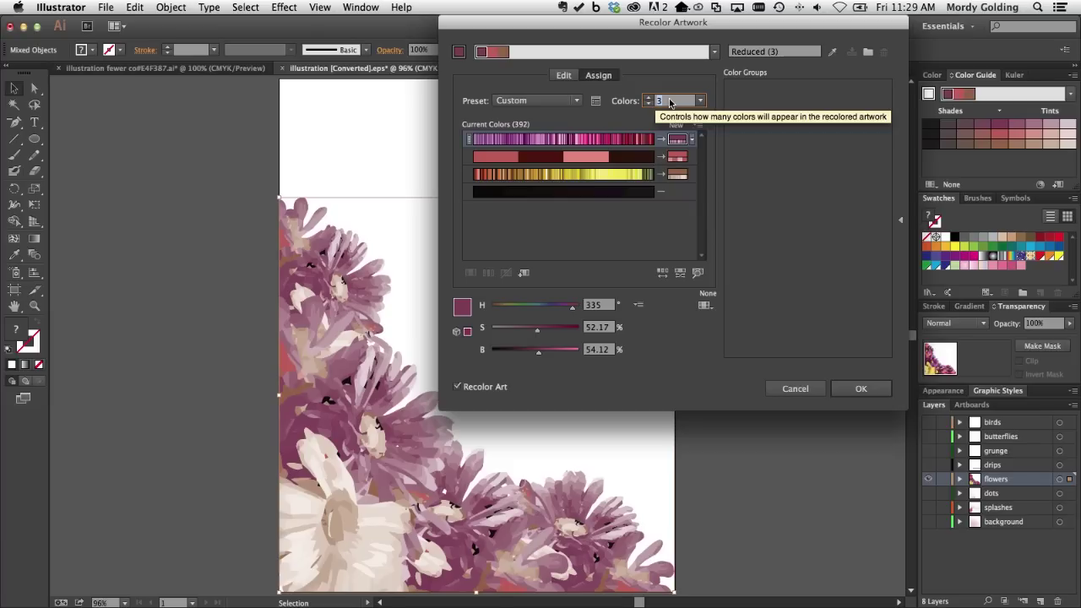
{"action": "type", "text": "20"}
{"action": "key", "text": "Tab"}
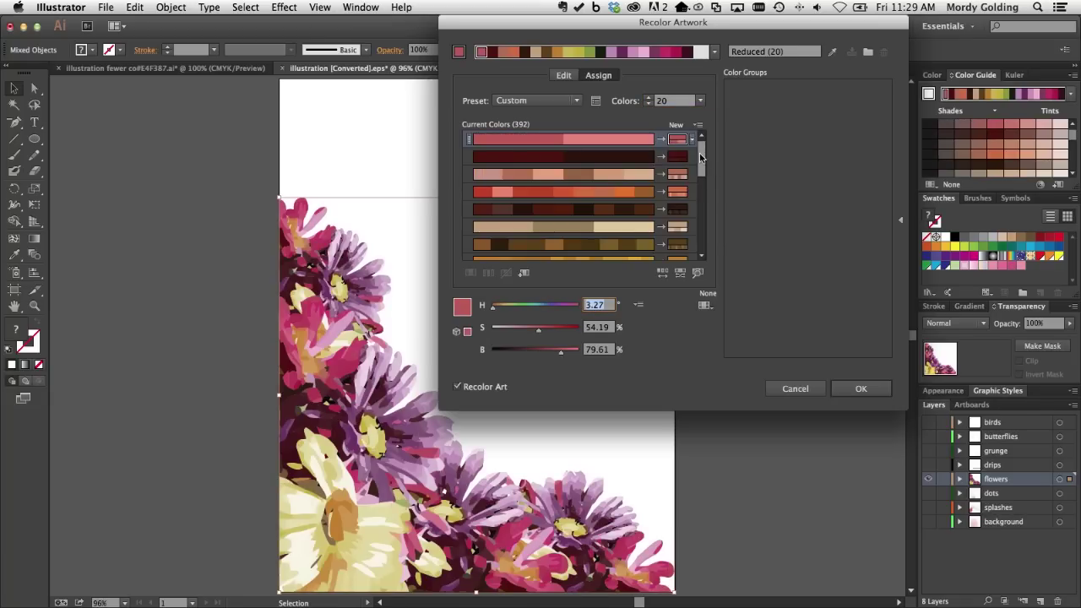
{"action": "mouse_move", "coordinate": [699, 155]}
{"action": "left_mouse_down"}
{"action": "mouse_move", "coordinate": [699, 221]}
{"action": "mouse_move", "coordinate": [706, 140]}
{"action": "left_mouse_up"}
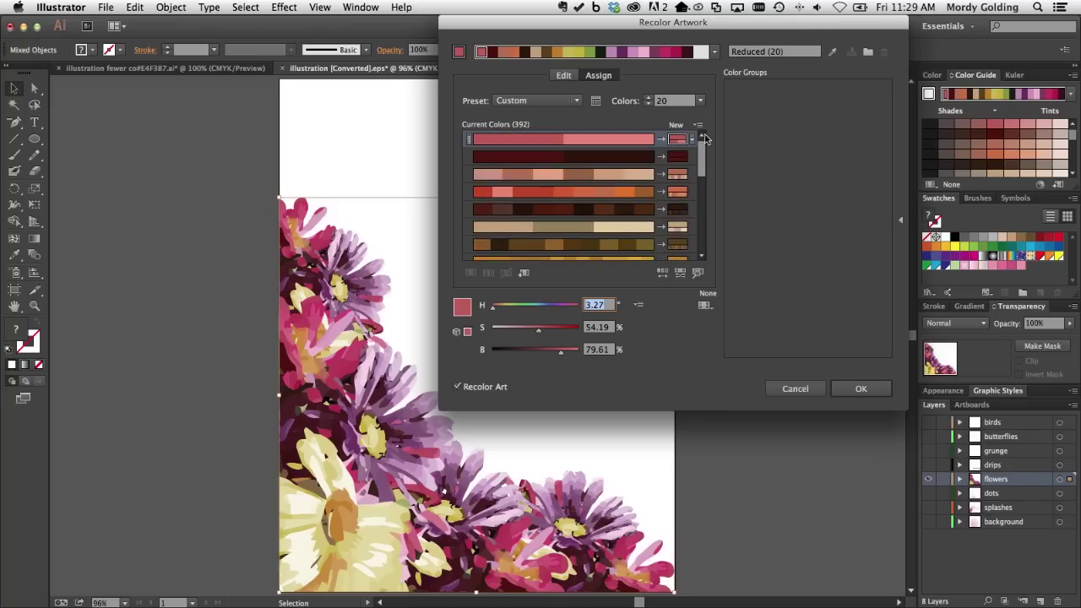
{"action": "left_click", "coordinate": [571, 76]}
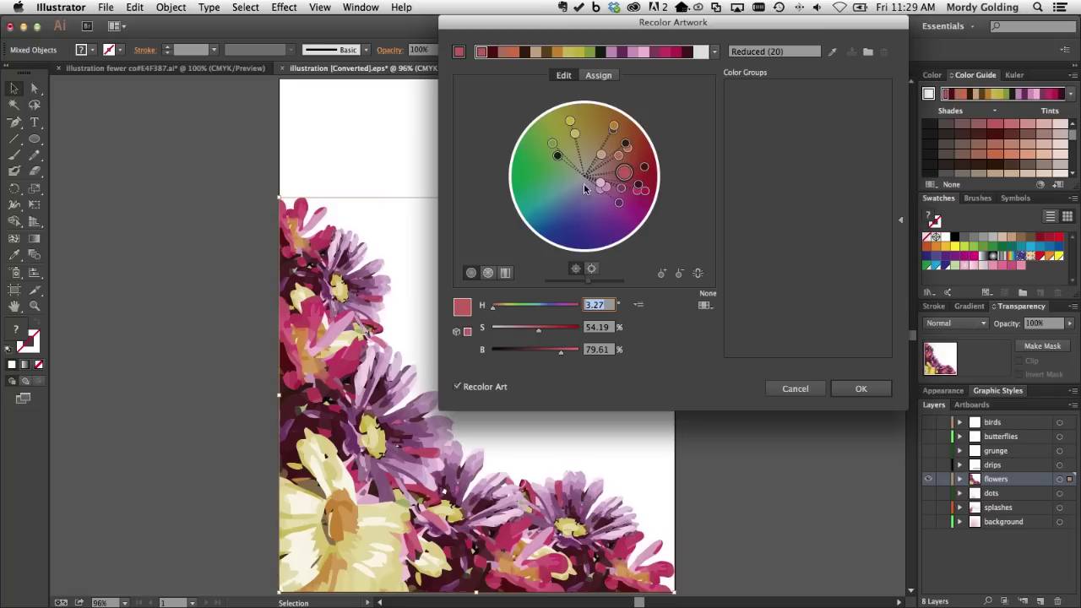
{"action": "left_click", "coordinate": [601, 75]}
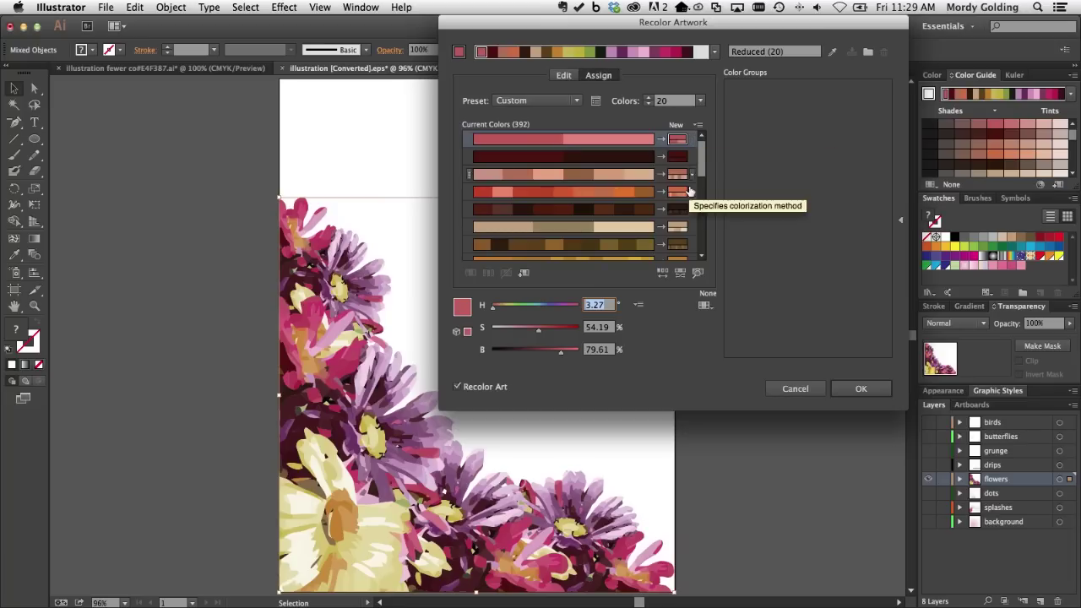
{"action": "scroll", "coordinate": [705, 172], "scroll_direction": "down", "scroll_amount": 1}
{"action": "left_click_drag", "start_coordinate": [704, 226], "coordinate": [704, 139]}
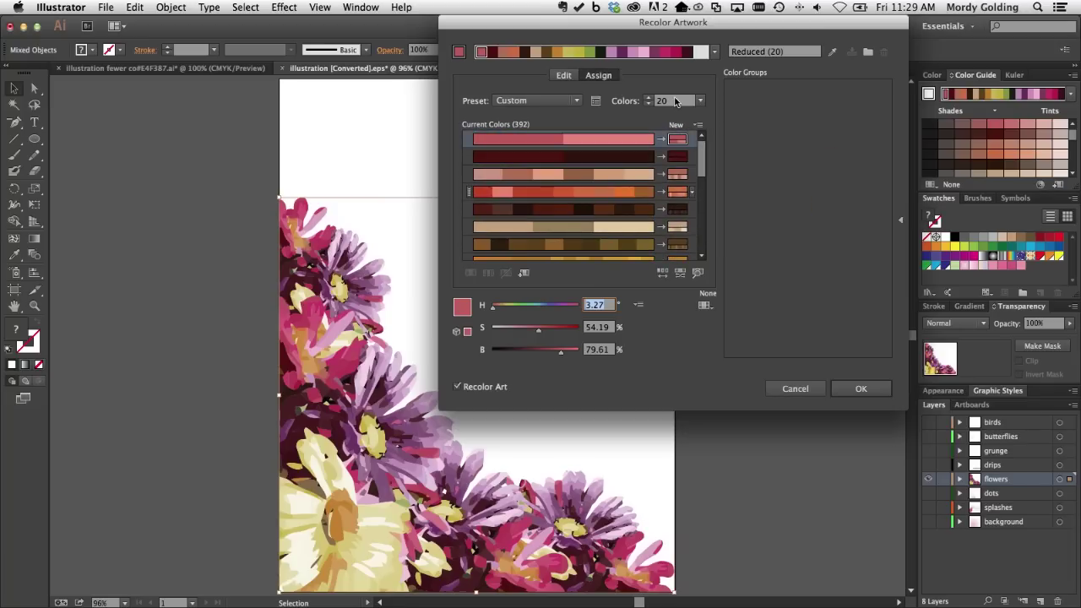
Reduce the artwork to 15 colors and look through the resulting color assignment rows
{"action": "double_click", "coordinate": [675, 103]}
{"action": "type", "text": "15"}
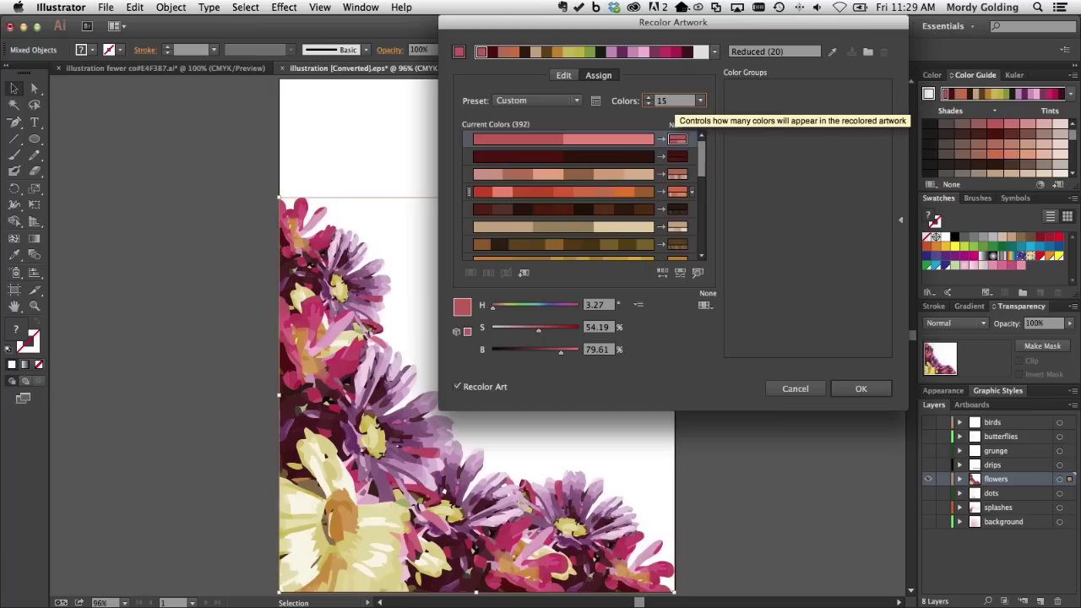
{"action": "key", "text": "Tab"}
{"action": "scroll", "coordinate": [700, 185], "scroll_direction": "down", "scroll_amount": 1}
{"action": "mouse_move", "coordinate": [701, 185]}
{"action": "left_mouse_down"}
{"action": "mouse_move", "coordinate": [704, 252]}
{"action": "mouse_move", "coordinate": [706, 198]}
{"action": "left_mouse_up"}
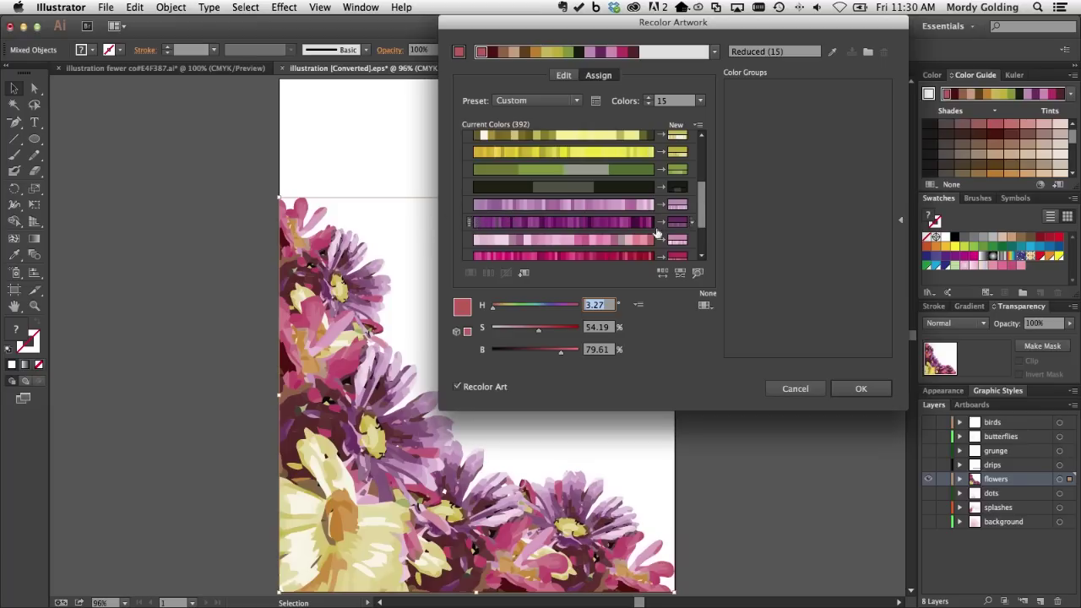
Turn on locating colors in the artwork, and highlight all colors of the dark maroon row near the end of the list
{"action": "left_click", "coordinate": [698, 274]}
{"action": "scroll", "coordinate": [702, 244], "scroll_direction": "down", "scroll_amount": 3}
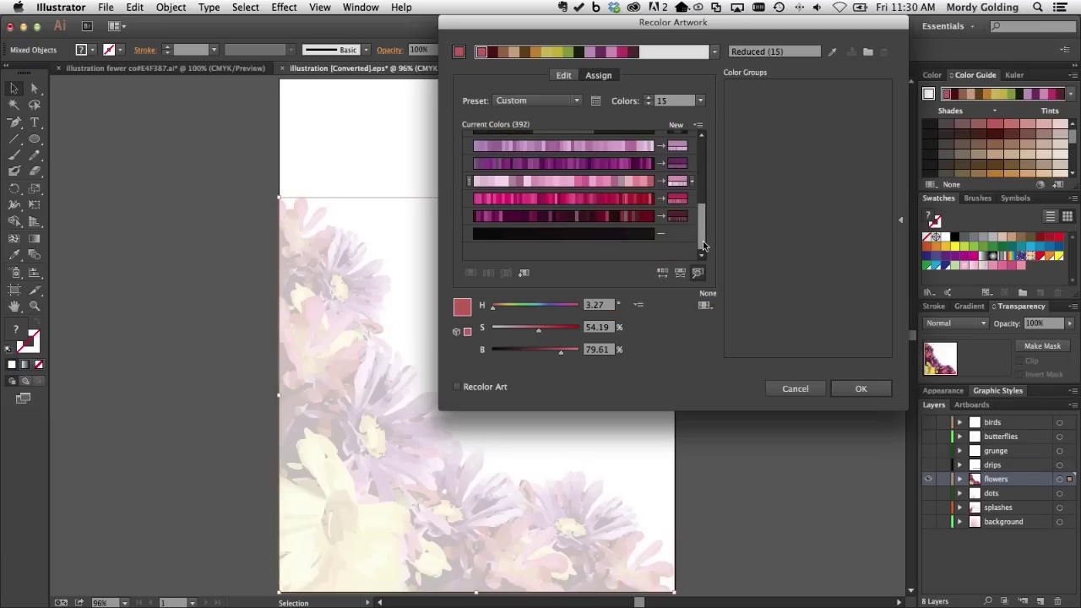
{"action": "left_click", "coordinate": [545, 217]}
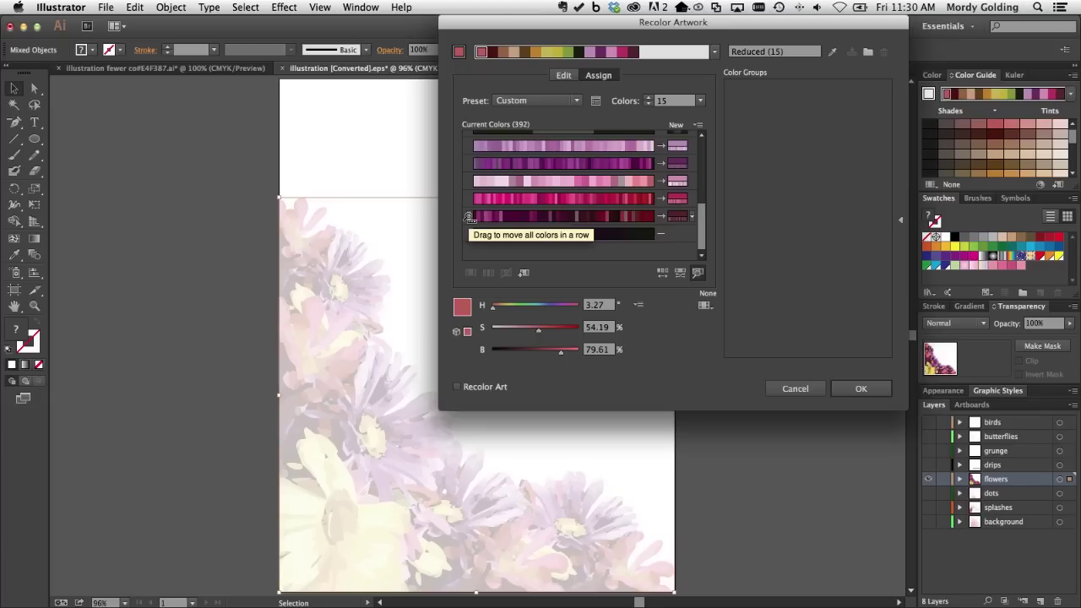
{"action": "left_click", "coordinate": [470, 217]}
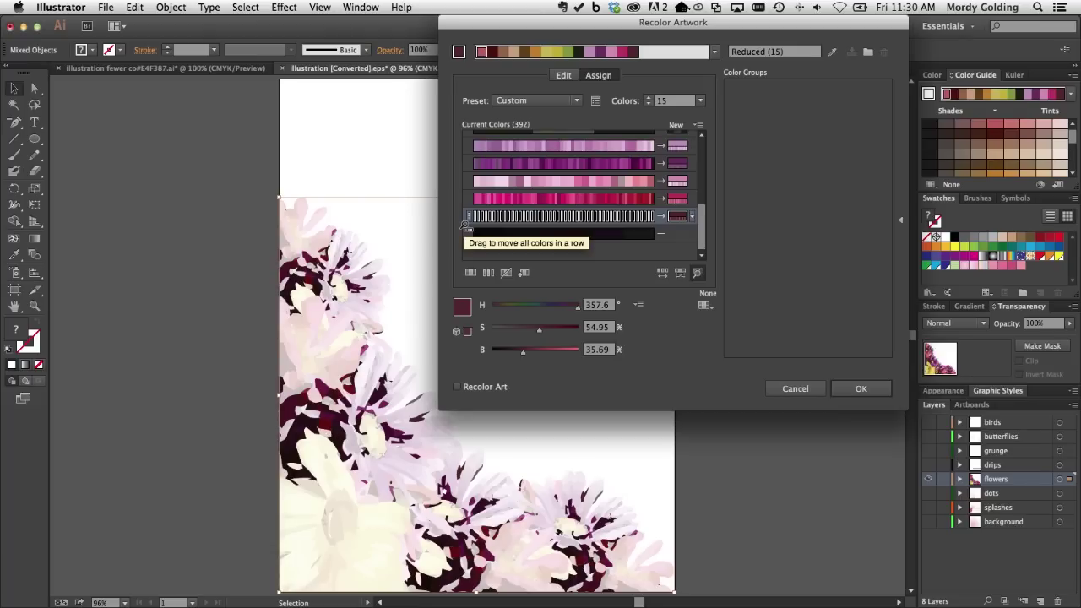
Highlight the light pink, dark purple, maroon and crimson rows in turn to examine where each group appears in the flowers
{"action": "left_click", "coordinate": [519, 182]}
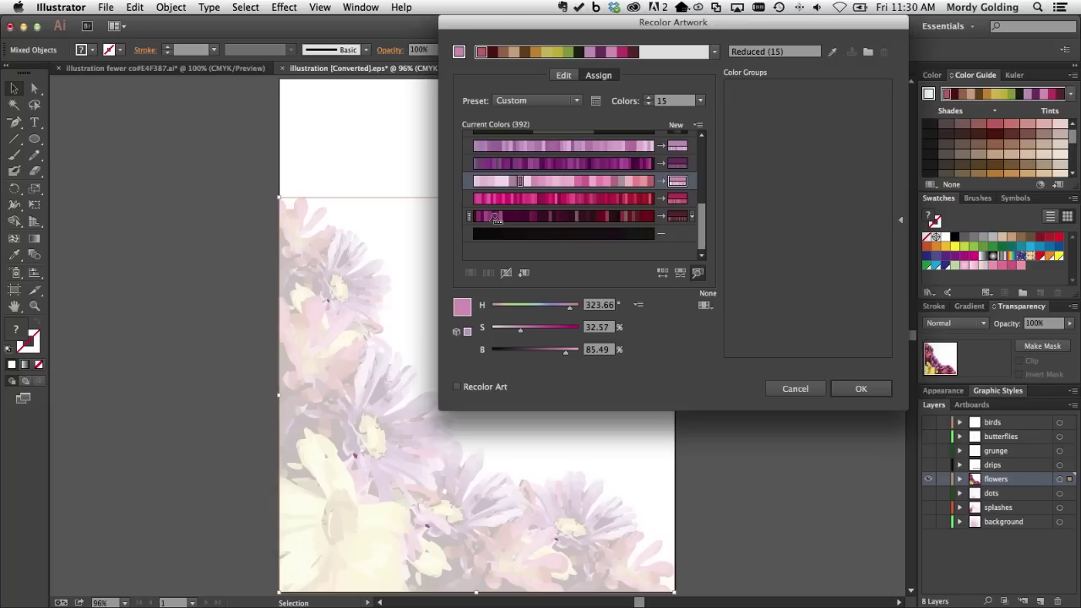
{"action": "left_click", "coordinate": [467, 182]}
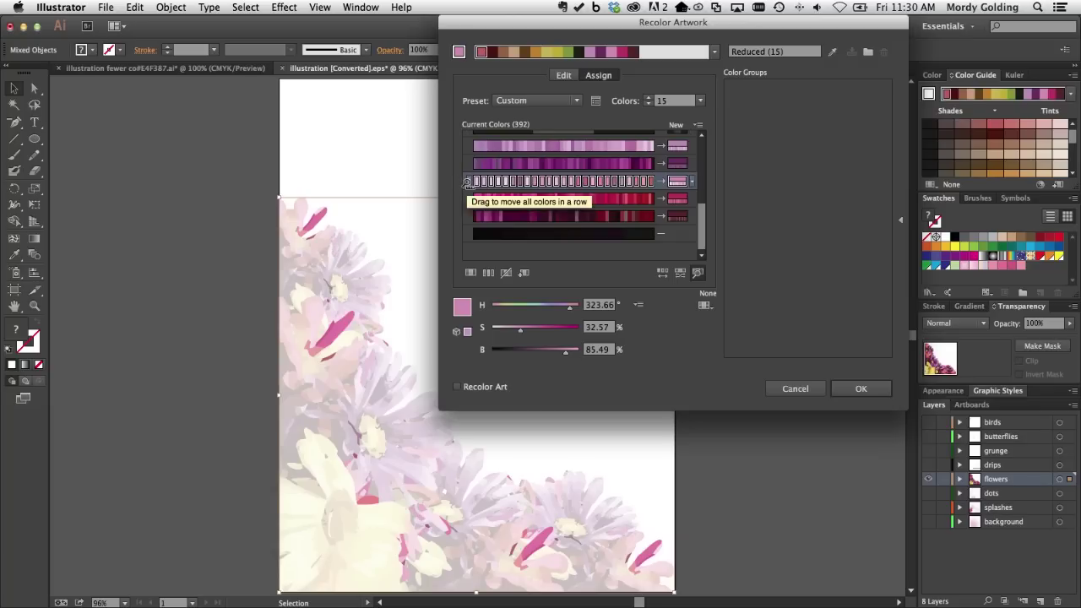
{"action": "mouse_move", "coordinate": [467, 182]}
{"action": "left_mouse_down"}
{"action": "mouse_move", "coordinate": [467, 199]}
{"action": "mouse_move", "coordinate": [469, 163]}
{"action": "left_mouse_up"}
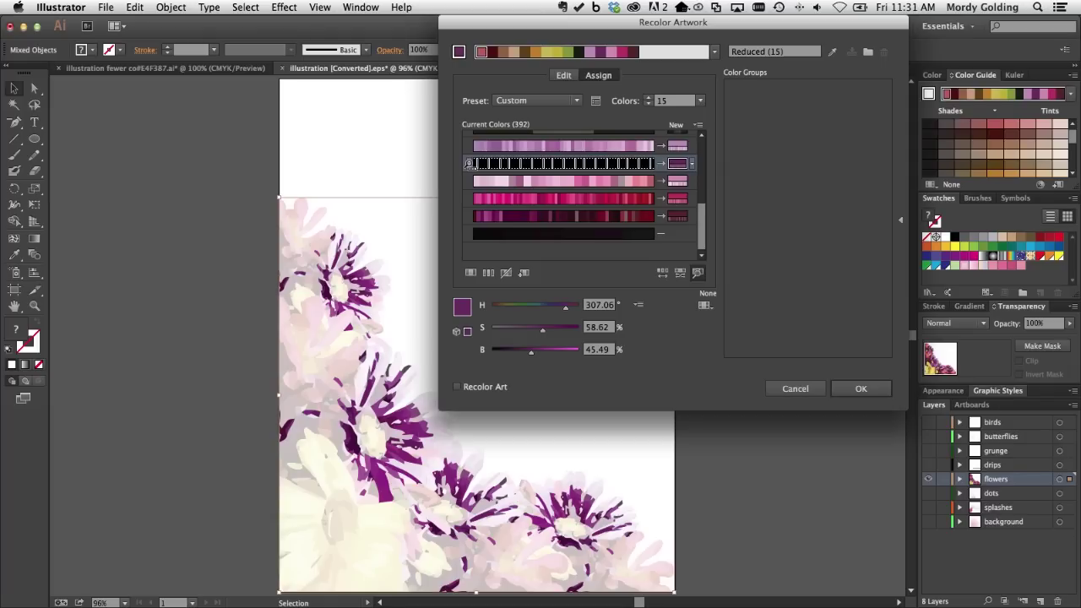
{"action": "mouse_move", "coordinate": [470, 163]}
{"action": "left_mouse_down"}
{"action": "mouse_move", "coordinate": [469, 146]}
{"action": "mouse_move", "coordinate": [470, 218]}
{"action": "left_mouse_up"}
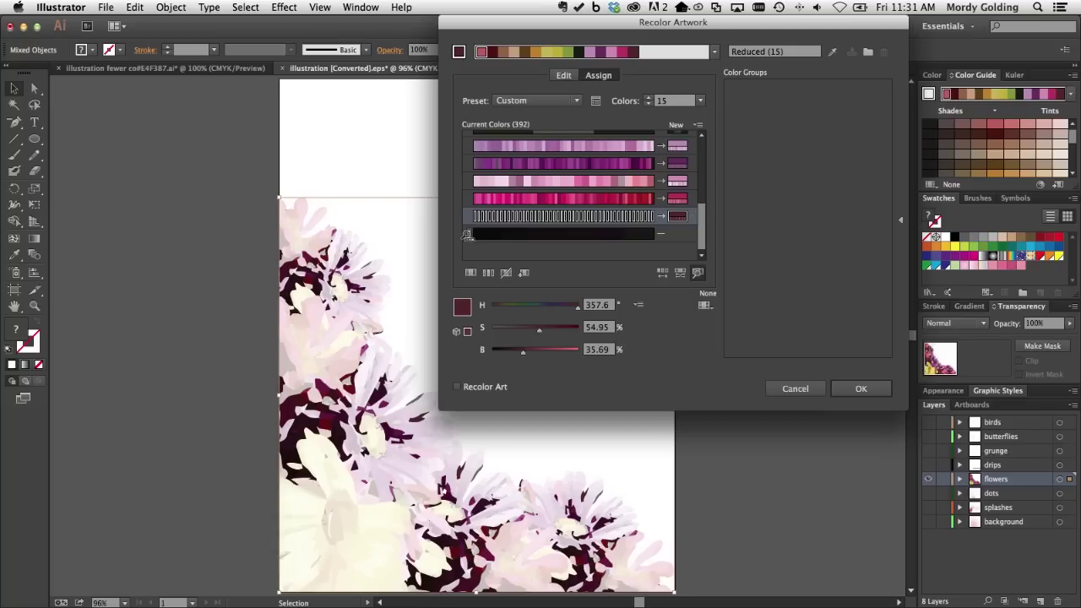
{"action": "left_click", "coordinate": [467, 200]}
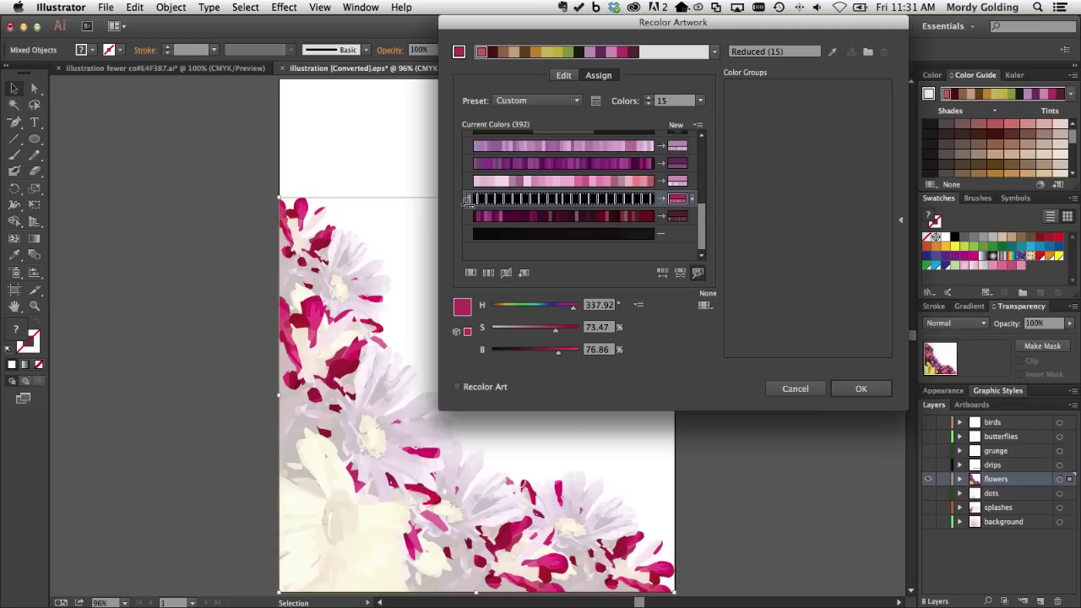
{"action": "left_click", "coordinate": [467, 181]}
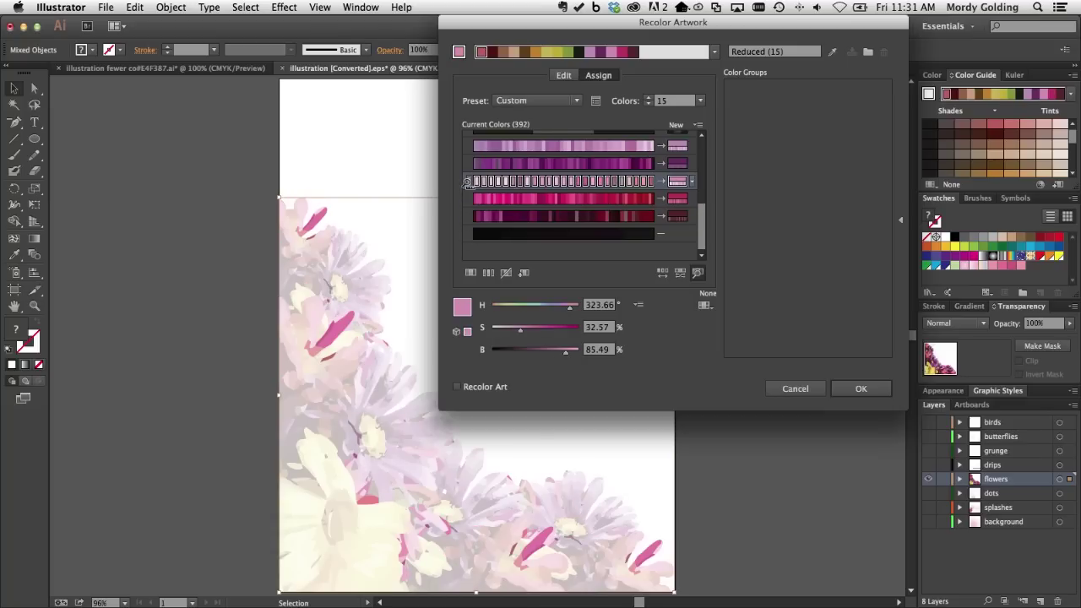
{"action": "left_click", "coordinate": [467, 163]}
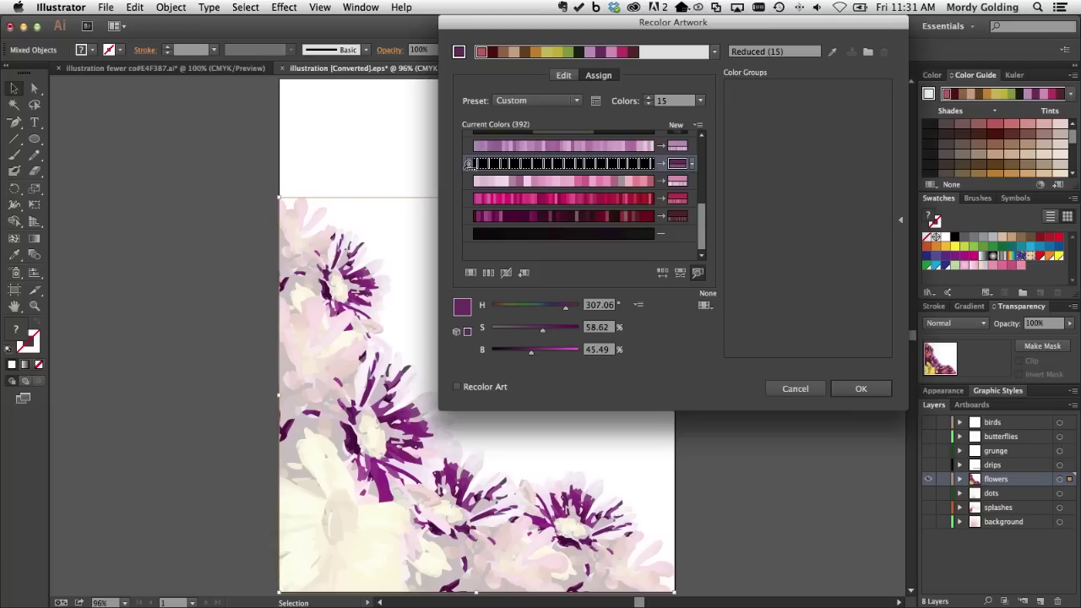
{"action": "left_click", "coordinate": [468, 182]}
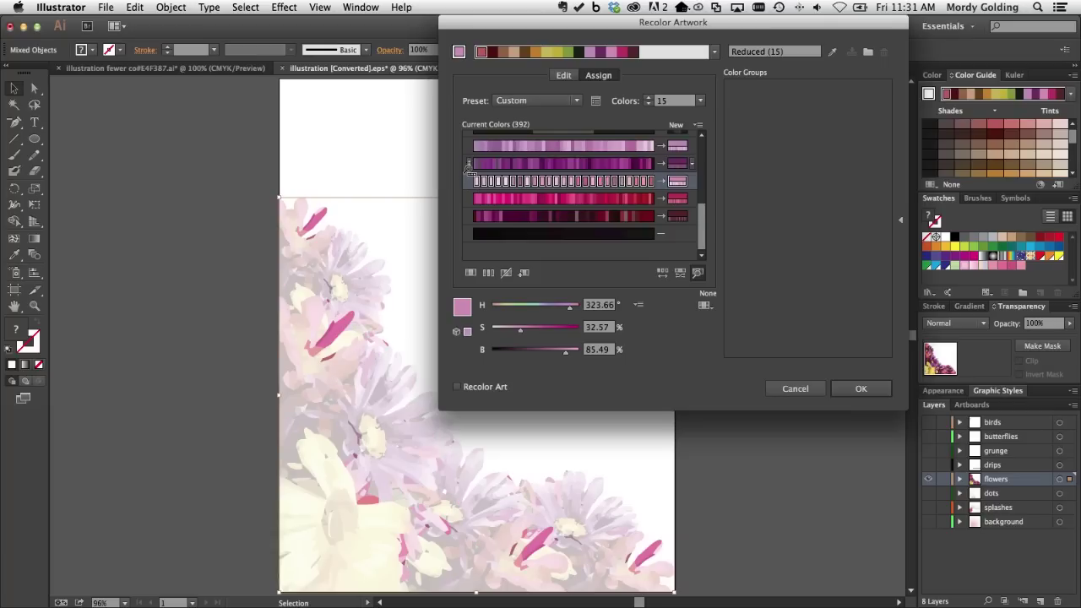
{"action": "left_click", "coordinate": [467, 163]}
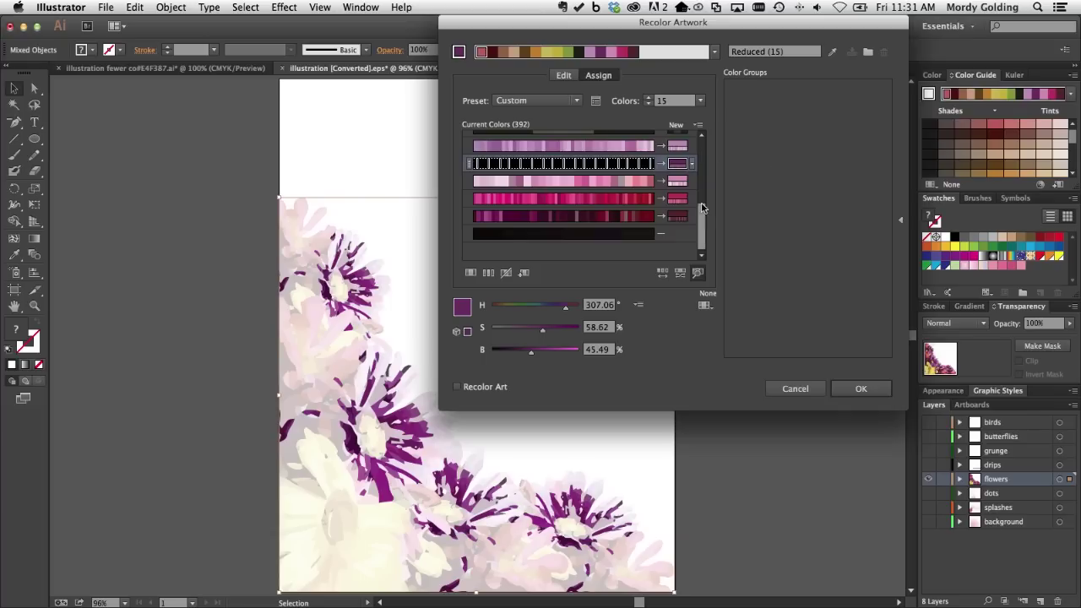
Move all dark purple colors into the light purple row above, and highlight the combined purple row in the artwork
{"action": "left_click_drag", "start_coordinate": [700, 220], "coordinate": [700, 193]}
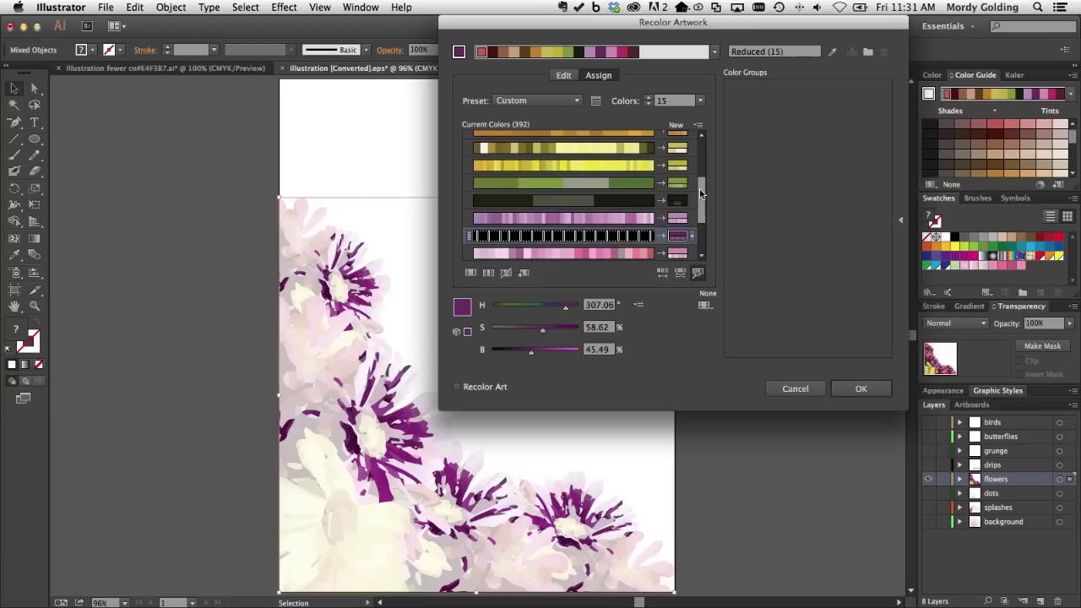
{"action": "left_click", "coordinate": [468, 219]}
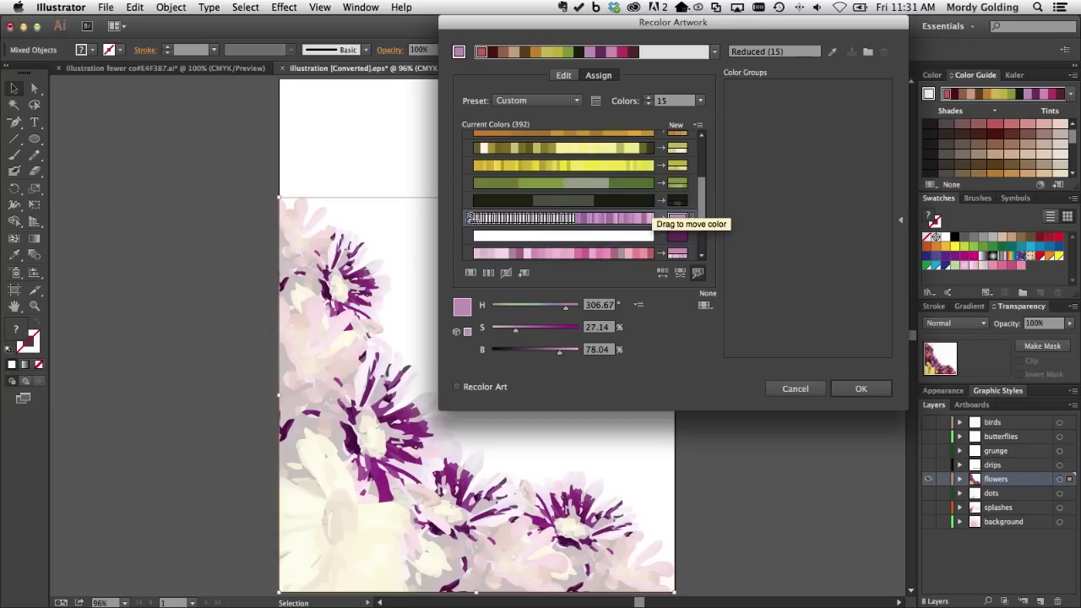
{"action": "left_click", "coordinate": [469, 217]}
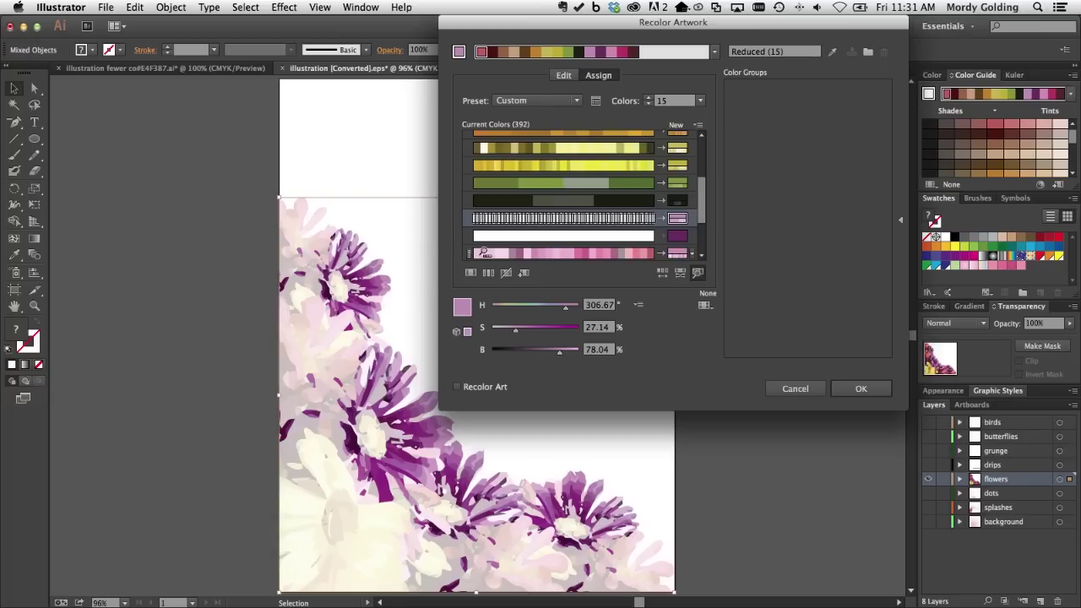
Highlight the light pink, combined purple and very dark green rows to compare which parts of the flowers they cover
{"action": "left_click", "coordinate": [467, 254]}
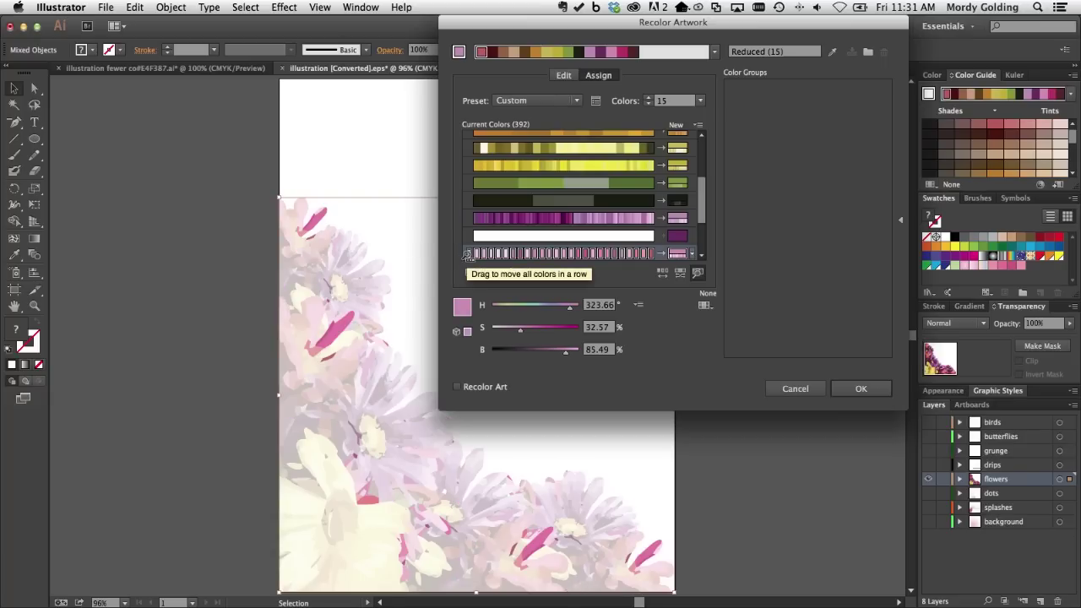
{"action": "left_click", "coordinate": [466, 236]}
{"action": "left_click_drag", "start_coordinate": [467, 237], "coordinate": [469, 219]}
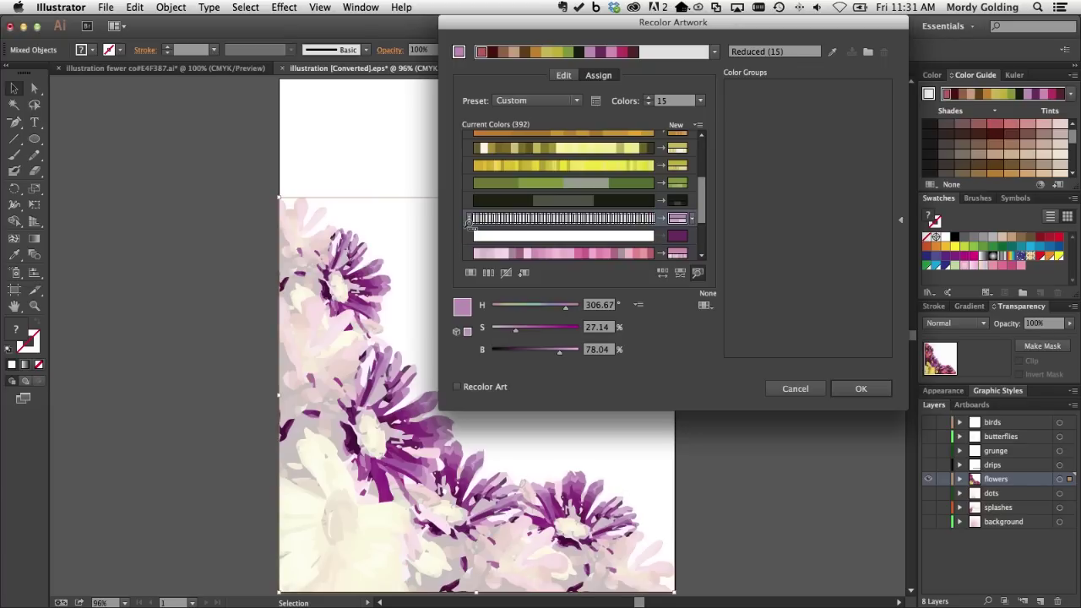
{"action": "left_click", "coordinate": [469, 201]}
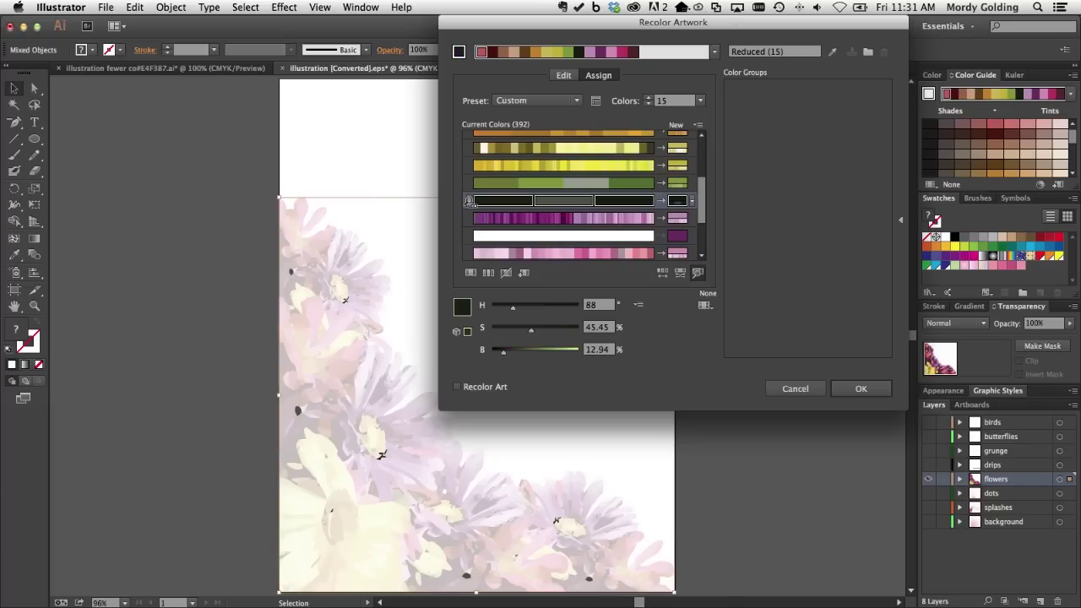
{"action": "left_click", "coordinate": [469, 220]}
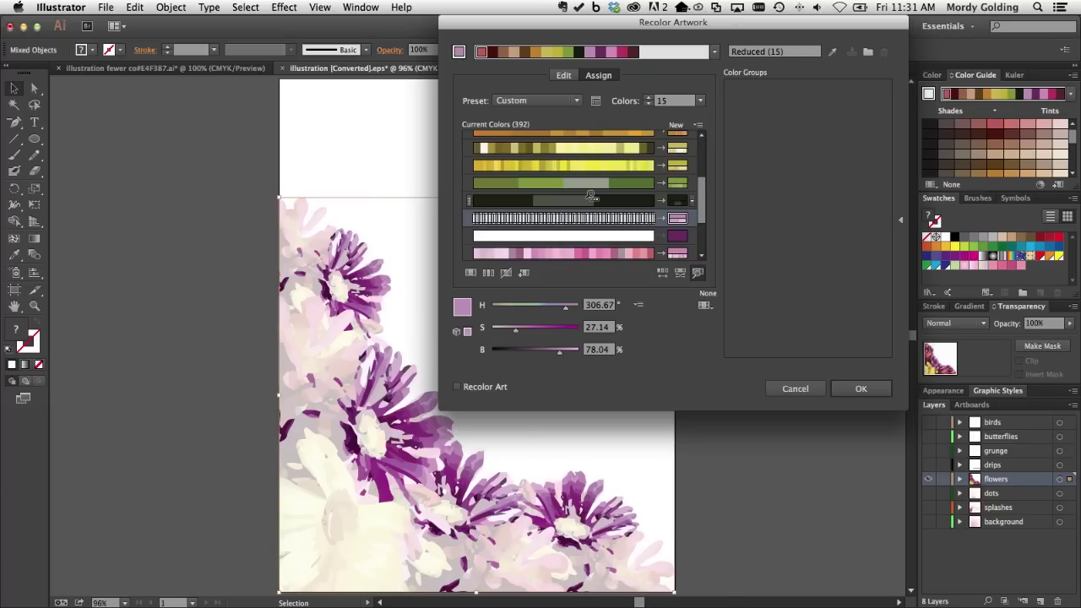
Highlight the first seven color rows one after another, from light red to pale yellow, to examine where each is used
{"action": "scroll", "coordinate": [593, 196], "scroll_direction": "up", "scroll_amount": 3}
{"action": "scroll", "coordinate": [593, 195], "scroll_direction": "up", "scroll_amount": 3}
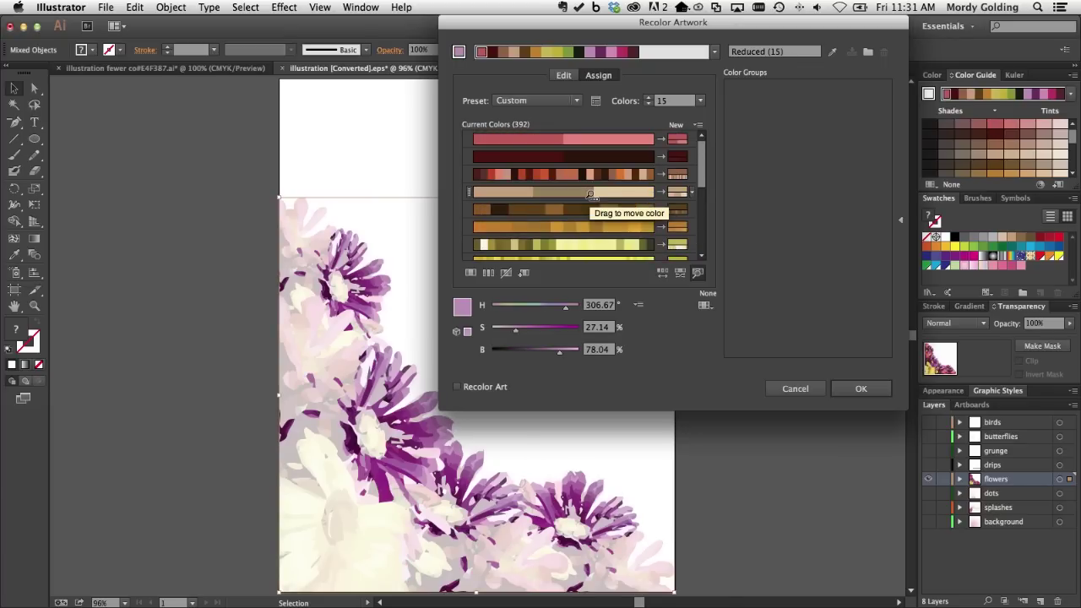
{"action": "left_click", "coordinate": [467, 141]}
{"action": "left_click", "coordinate": [468, 157]}
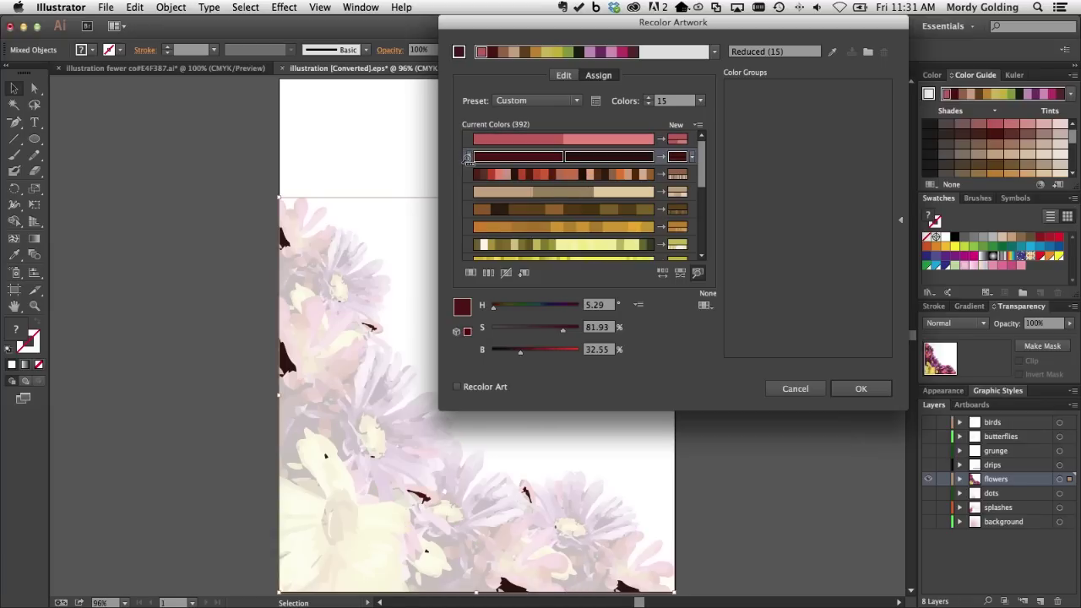
{"action": "left_click", "coordinate": [469, 175]}
{"action": "left_click", "coordinate": [469, 192]}
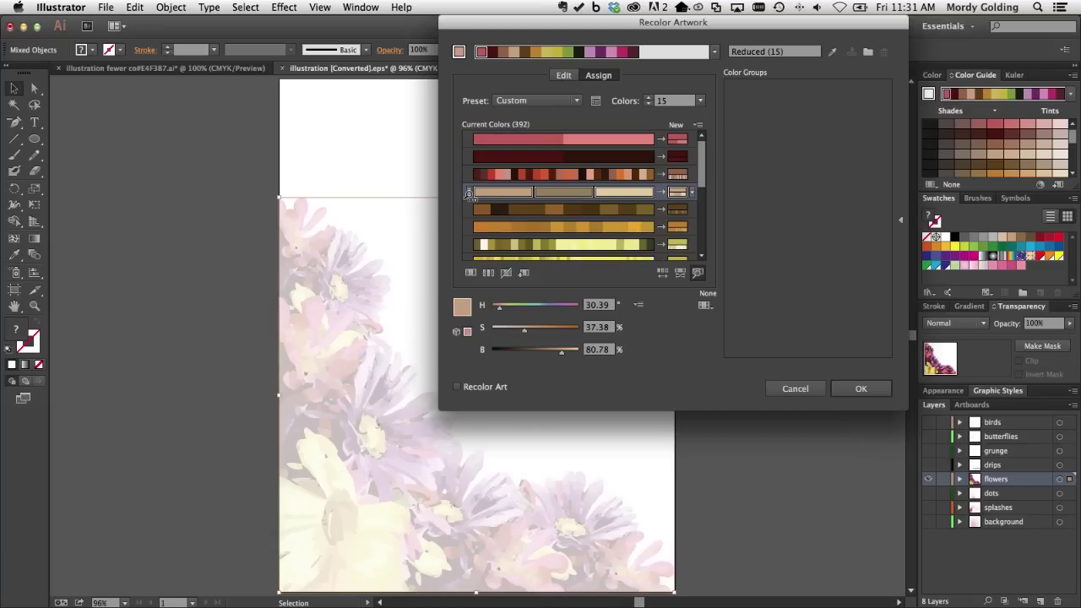
{"action": "left_click", "coordinate": [470, 211]}
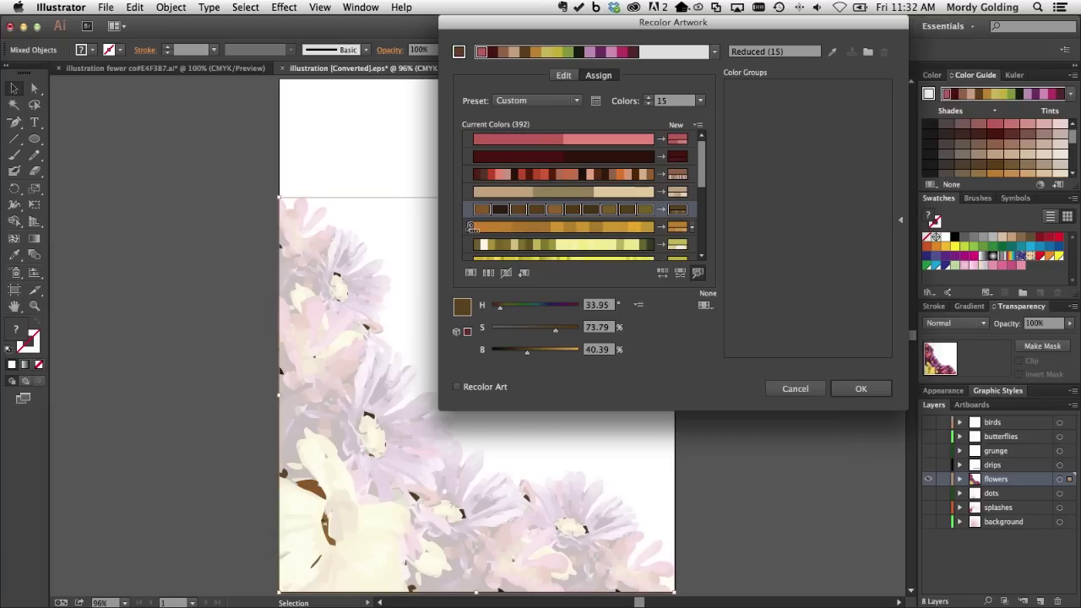
{"action": "left_click", "coordinate": [471, 228]}
{"action": "left_click", "coordinate": [470, 245]}
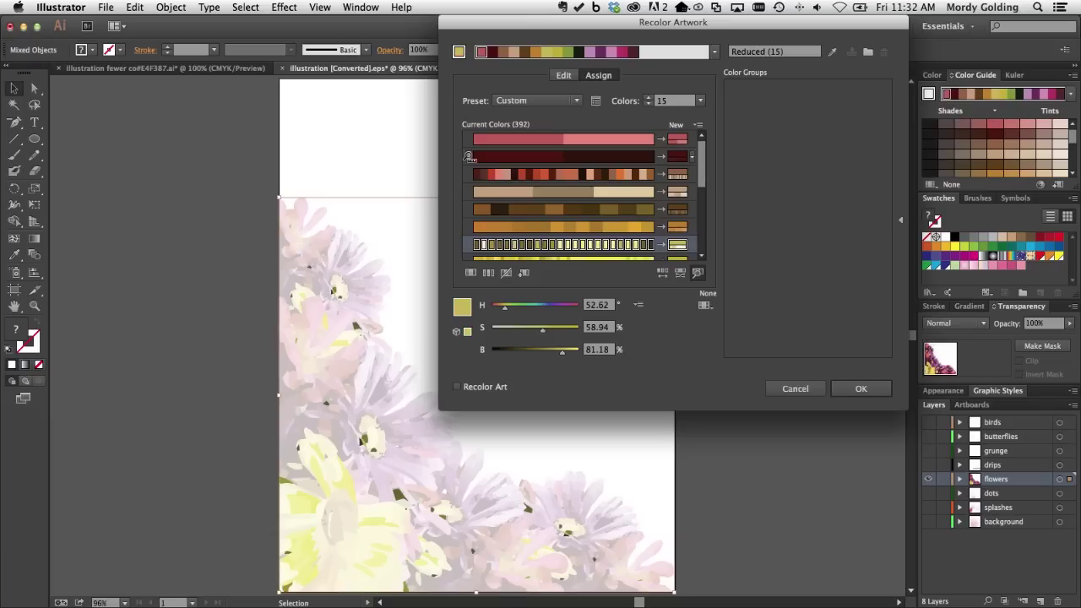
Move the dark red, orange-red, tan, brown and orange color rows into the first light red row
{"action": "left_click", "coordinate": [468, 157]}
{"action": "left_click_drag", "start_coordinate": [469, 157], "coordinate": [463, 141]}
{"action": "left_click", "coordinate": [468, 174]}
{"action": "left_click", "coordinate": [468, 193]}
{"action": "left_click_drag", "start_coordinate": [469, 210], "coordinate": [466, 140]}
{"action": "left_click_drag", "start_coordinate": [466, 226], "coordinate": [466, 140]}
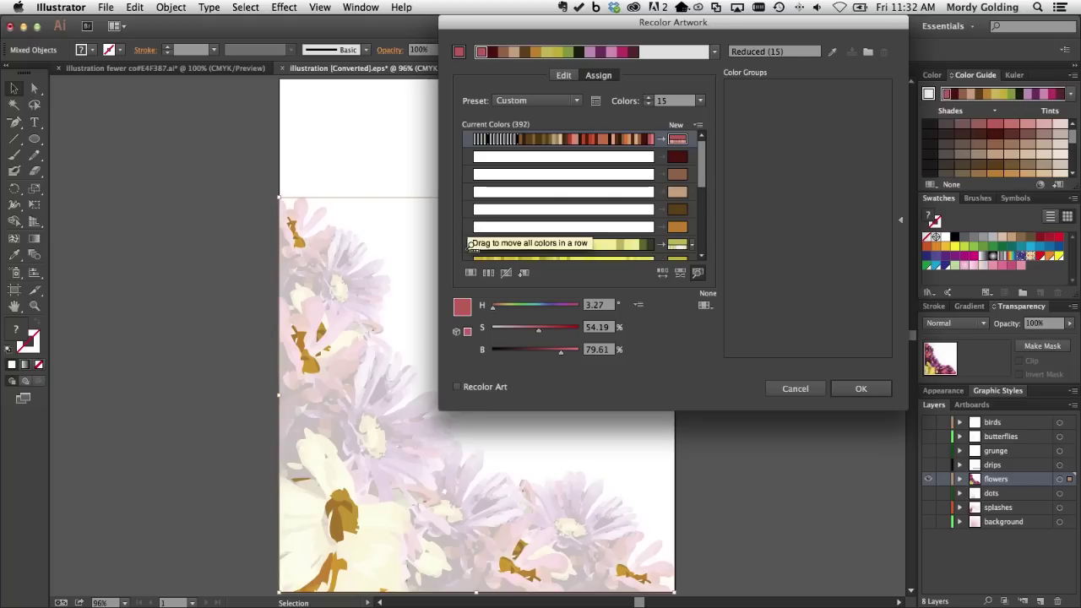
Merge the two remaining yellow color rows into the combined first row
{"action": "left_click_drag", "start_coordinate": [471, 244], "coordinate": [469, 137]}
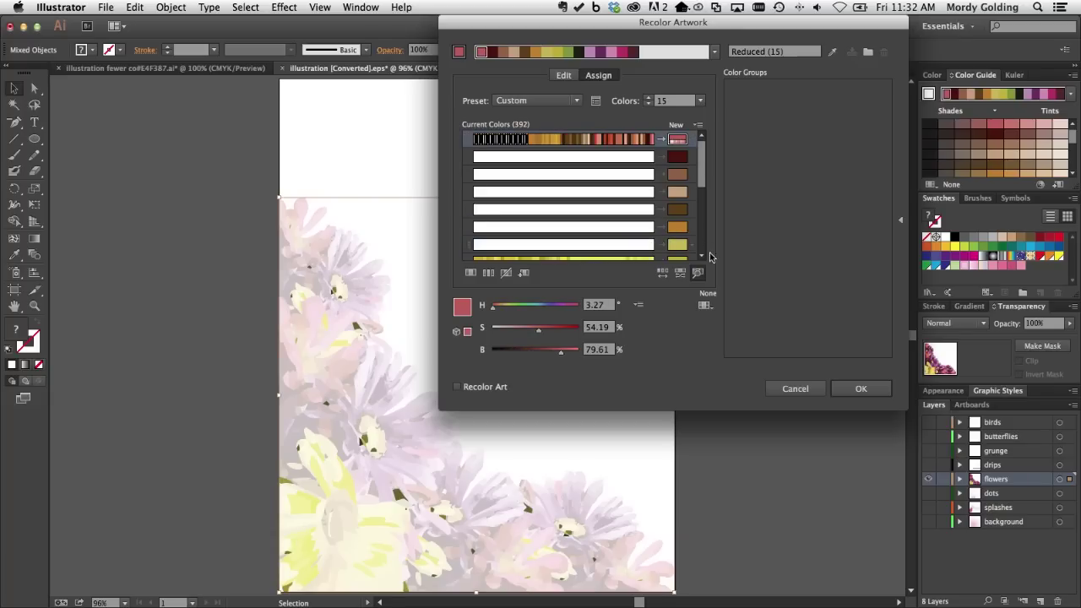
{"action": "scroll", "coordinate": [701, 260], "scroll_direction": "down", "scroll_amount": 2}
{"action": "left_click_drag", "start_coordinate": [471, 226], "coordinate": [470, 135]}
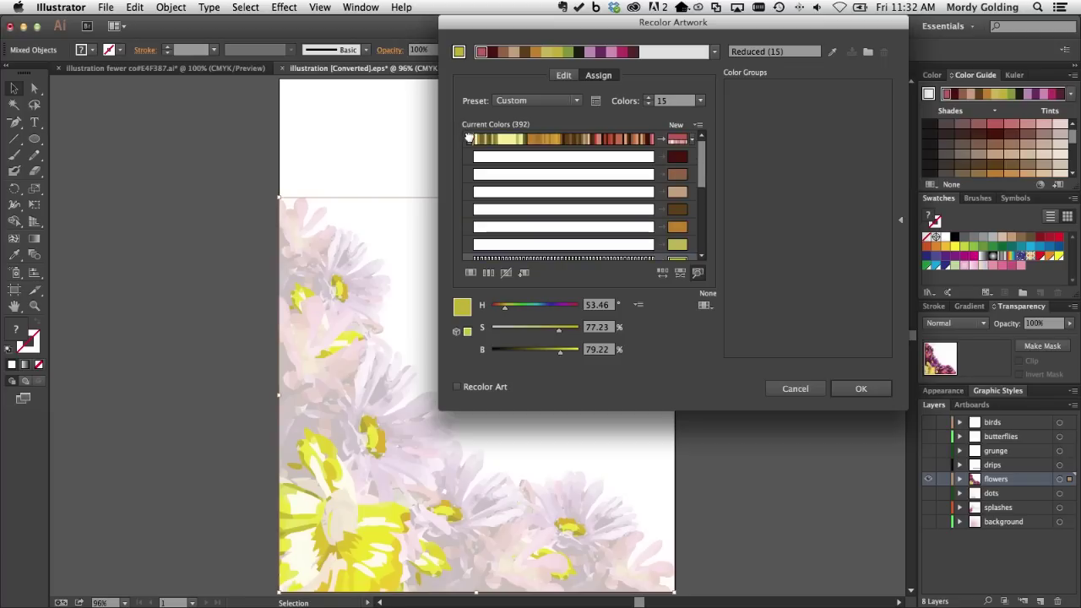
Highlight the combined purple row in the artwork, and merge the very dark green row into the green row above
{"action": "scroll", "coordinate": [704, 243], "scroll_direction": "down", "scroll_amount": 5}
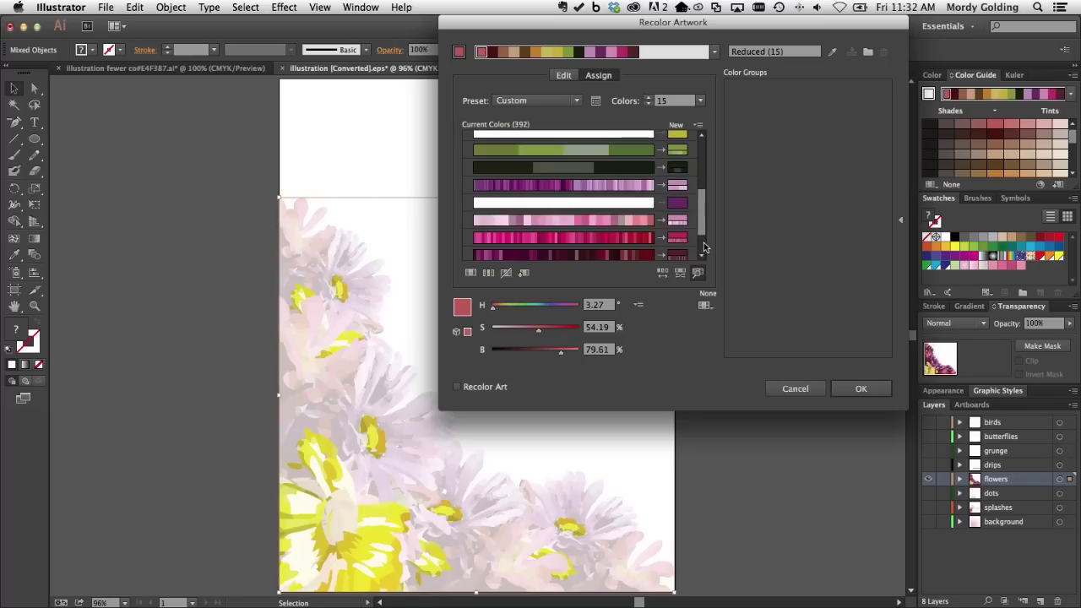
{"action": "left_click", "coordinate": [471, 185]}
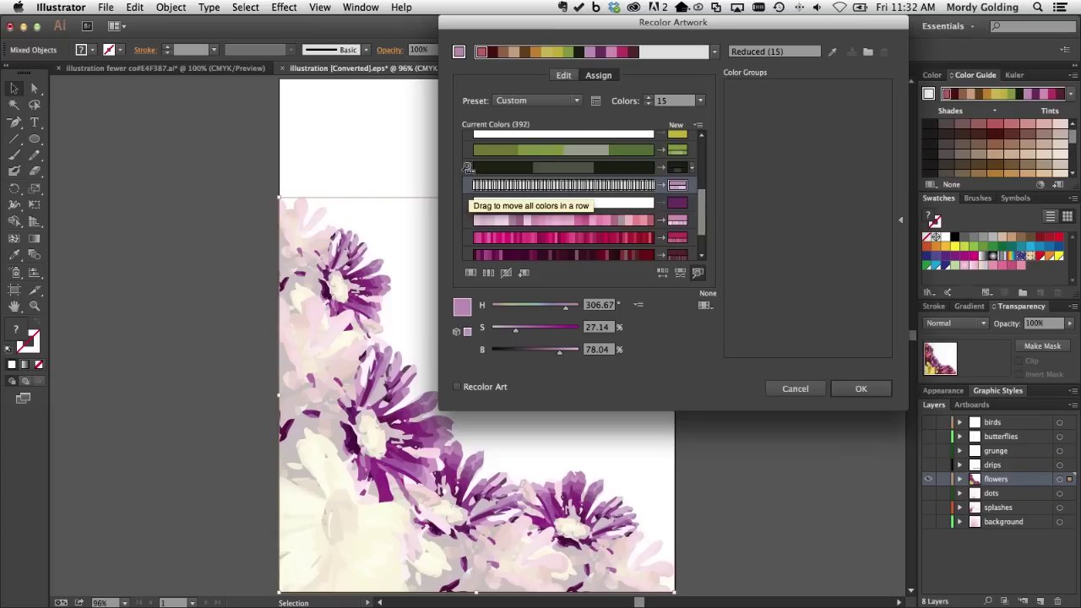
{"action": "left_click_drag", "start_coordinate": [471, 168], "coordinate": [471, 151]}
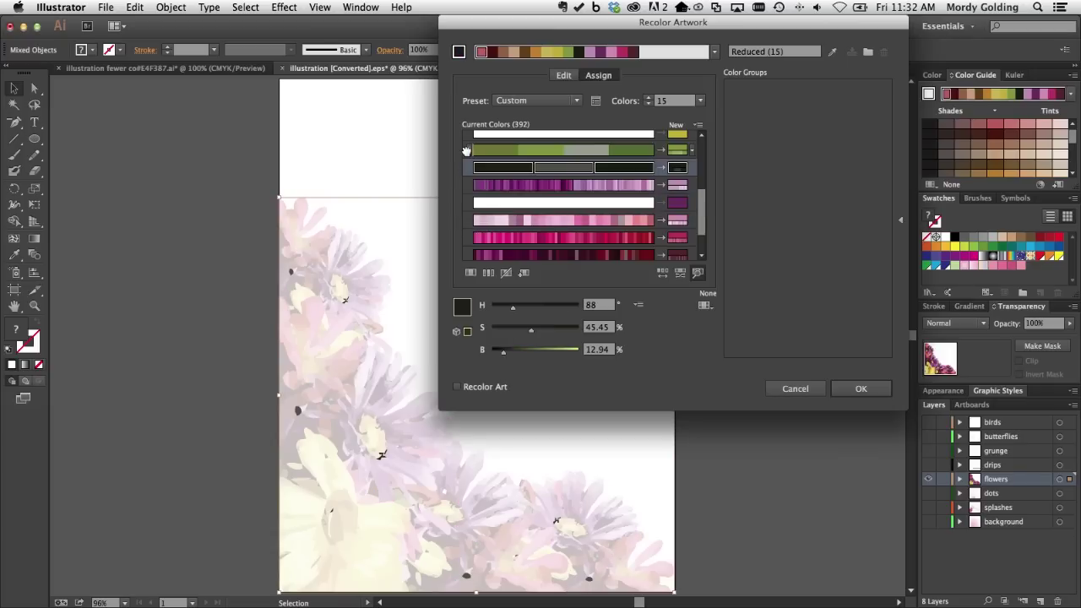
Merge the crimson and maroon color rows into the light pink row
{"action": "left_click", "coordinate": [469, 239]}
{"action": "left_click", "coordinate": [469, 222]}
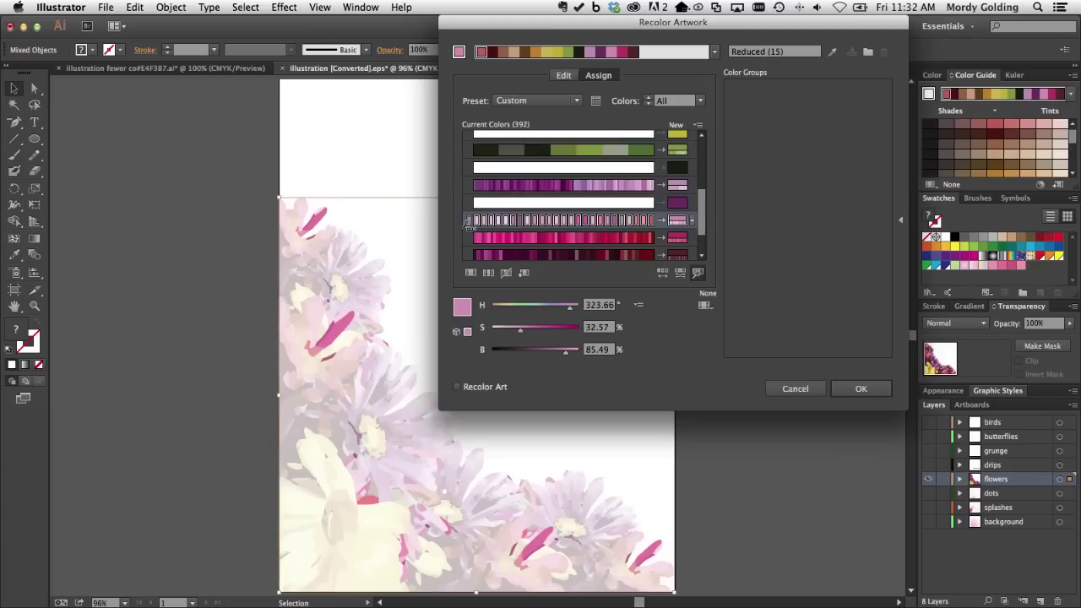
{"action": "left_click", "coordinate": [470, 239]}
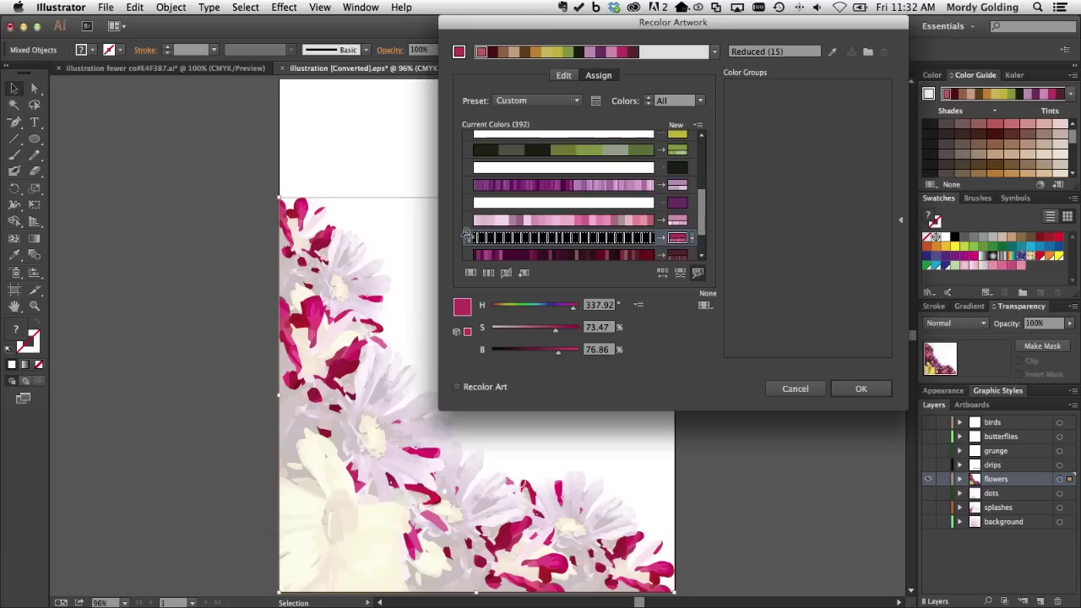
{"action": "mouse_move", "coordinate": [469, 221]}
{"action": "left_mouse_down"}
{"action": "mouse_move", "coordinate": [470, 254]}
{"action": "mouse_move", "coordinate": [467, 220]}
{"action": "left_mouse_up"}
{"action": "scroll", "coordinate": [701, 223], "scroll_direction": "down", "scroll_amount": 2}
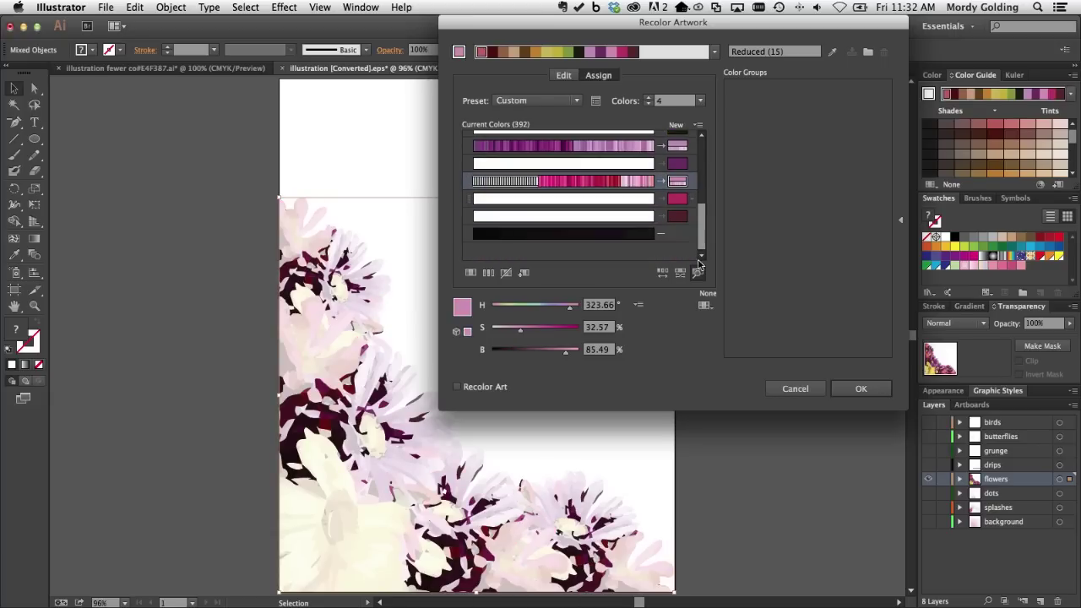
Move the combined purple row up beneath the green row, and place the combined pink row directly below it
{"action": "scroll", "coordinate": [706, 219], "scroll_direction": "up", "scroll_amount": 3}
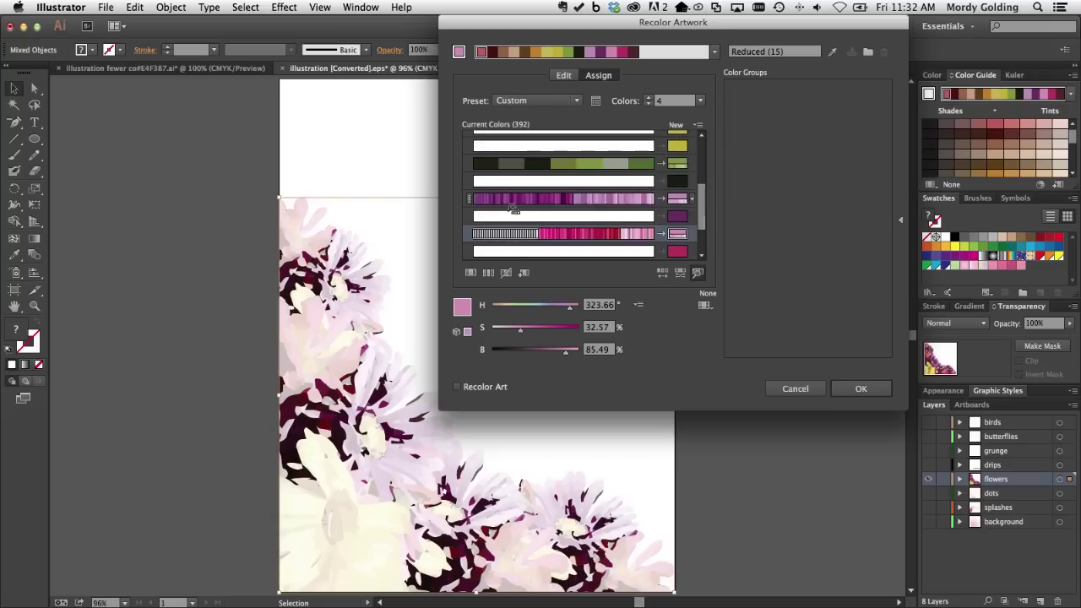
{"action": "left_click_drag", "start_coordinate": [469, 233], "coordinate": [465, 210]}
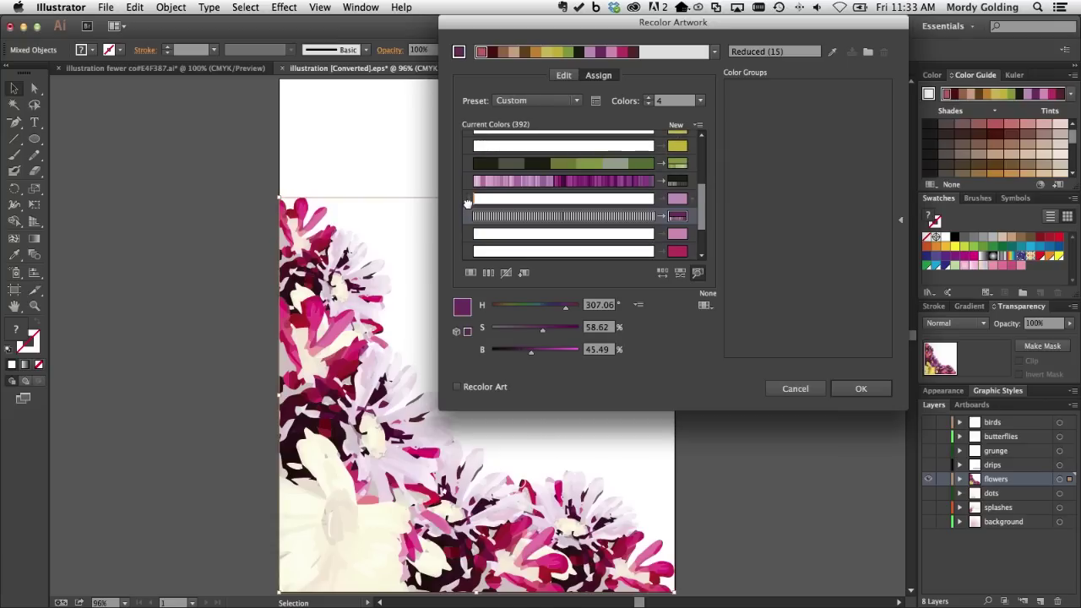
{"action": "left_click", "coordinate": [467, 198]}
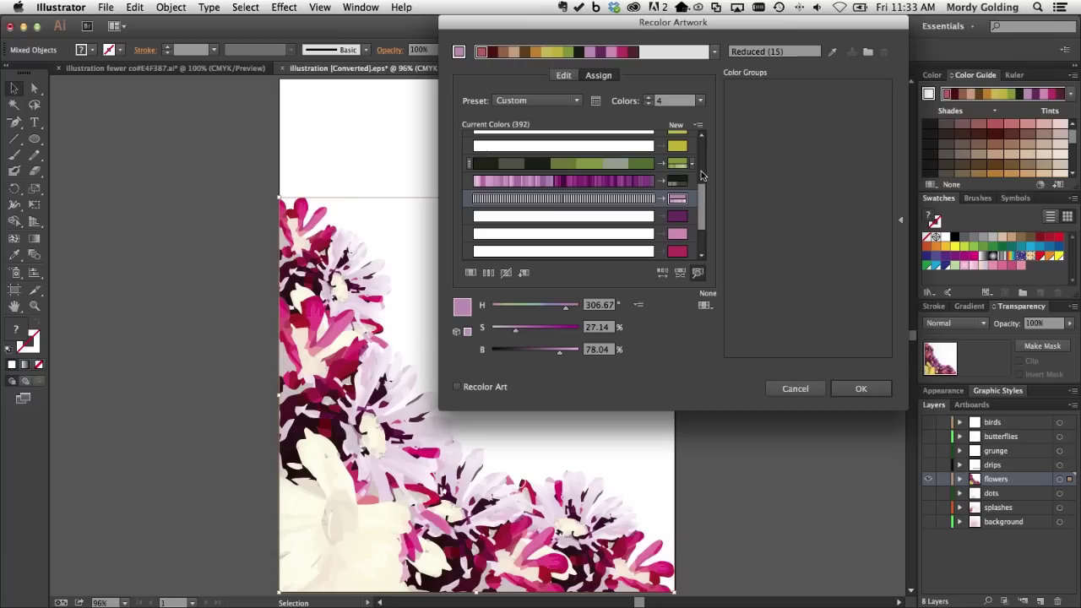
Merge the combined green row into the first row of reds, oranges and yellows
{"action": "scroll", "coordinate": [701, 185], "scroll_direction": "up", "scroll_amount": 2}
{"action": "scroll", "coordinate": [701, 185], "scroll_direction": "up", "scroll_amount": 1}
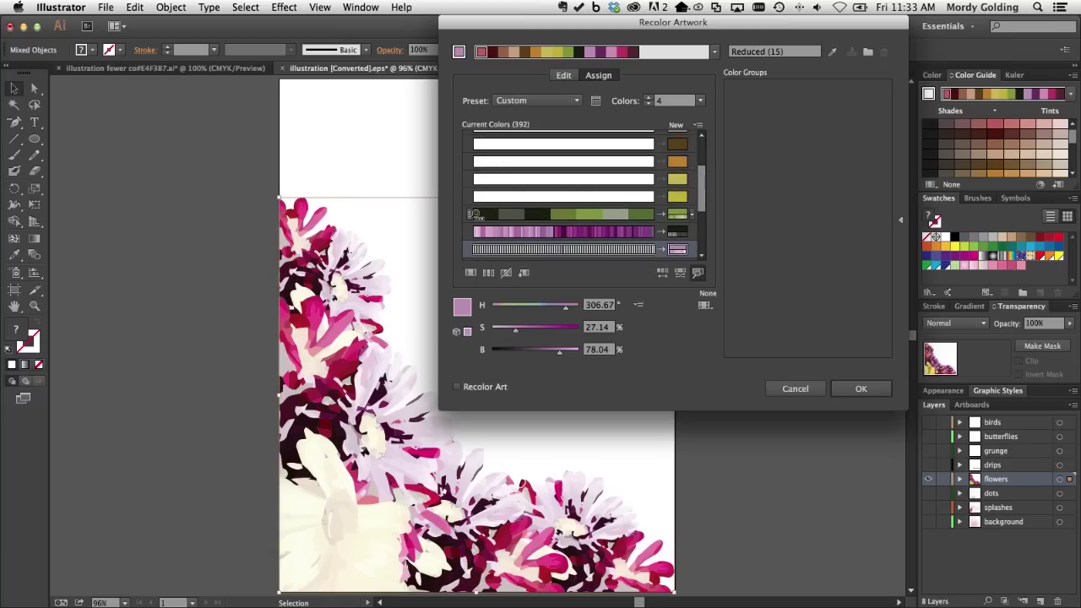
{"action": "left_click_drag", "start_coordinate": [471, 216], "coordinate": [470, 141]}
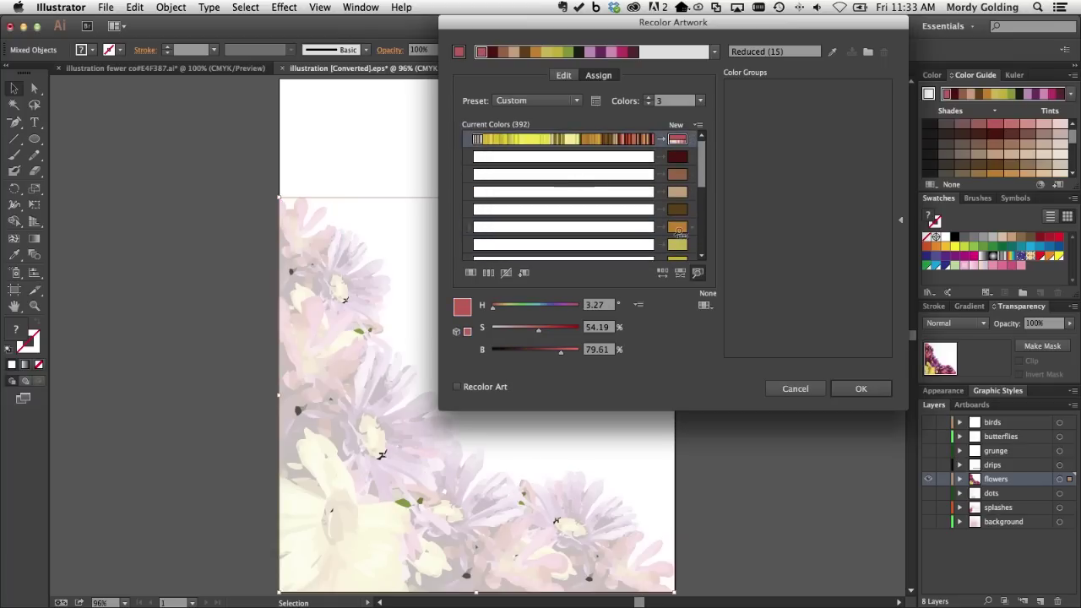
Move the combined purple colors into the second row and the combined pink colors into the third row
{"action": "left_click", "coordinate": [701, 228]}
{"action": "left_click_drag", "start_coordinate": [481, 184], "coordinate": [465, 122]}
{"action": "left_click_drag", "start_coordinate": [470, 160], "coordinate": [470, 159]}
{"action": "left_click", "coordinate": [467, 252]}
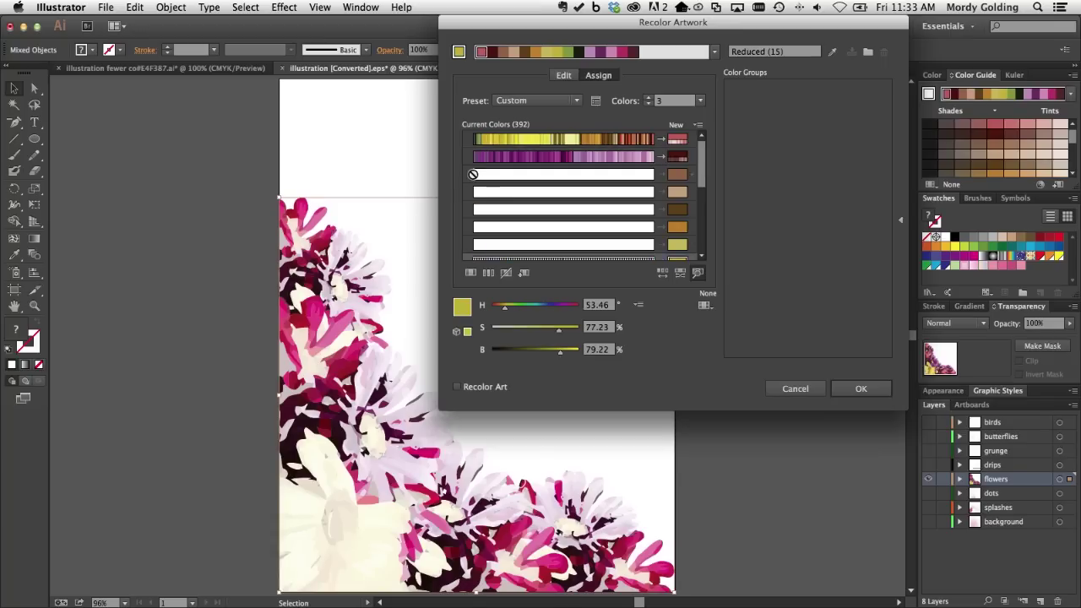
{"action": "left_click", "coordinate": [472, 174]}
{"action": "scroll", "coordinate": [702, 179], "scroll_direction": "down", "scroll_amount": 1}
{"action": "left_click_drag", "start_coordinate": [701, 179], "coordinate": [703, 129]}
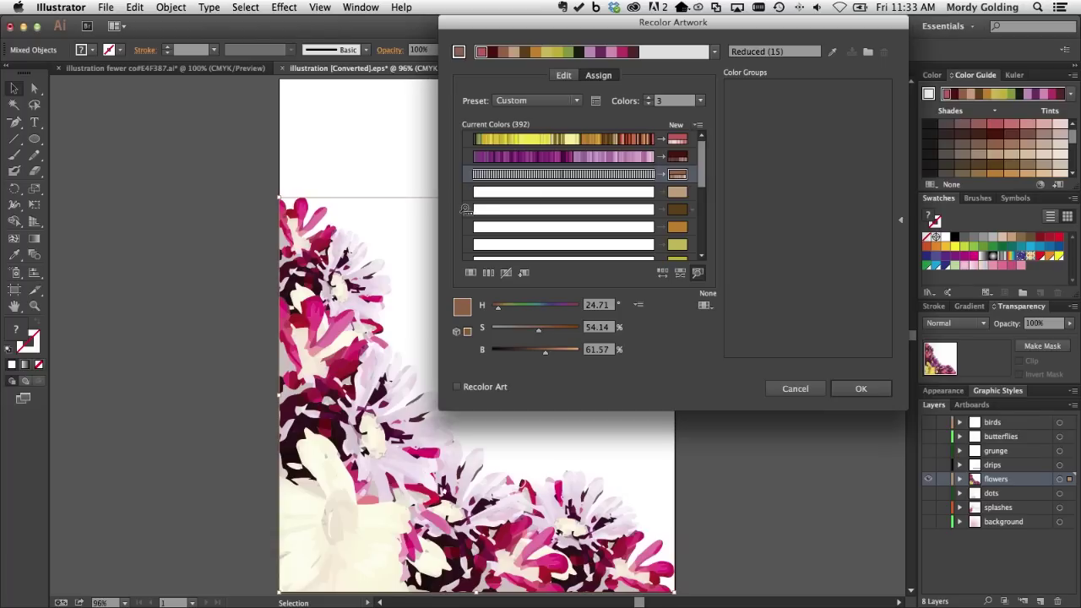
Highlight the combined purple and pink rows to examine which flowers each covers
{"action": "mouse_move", "coordinate": [467, 156]}
{"action": "left_mouse_down"}
{"action": "mouse_move", "coordinate": [467, 142]}
{"action": "mouse_move", "coordinate": [467, 174]}
{"action": "left_mouse_up"}
{"action": "left_click_drag", "start_coordinate": [467, 174], "coordinate": [467, 156]}
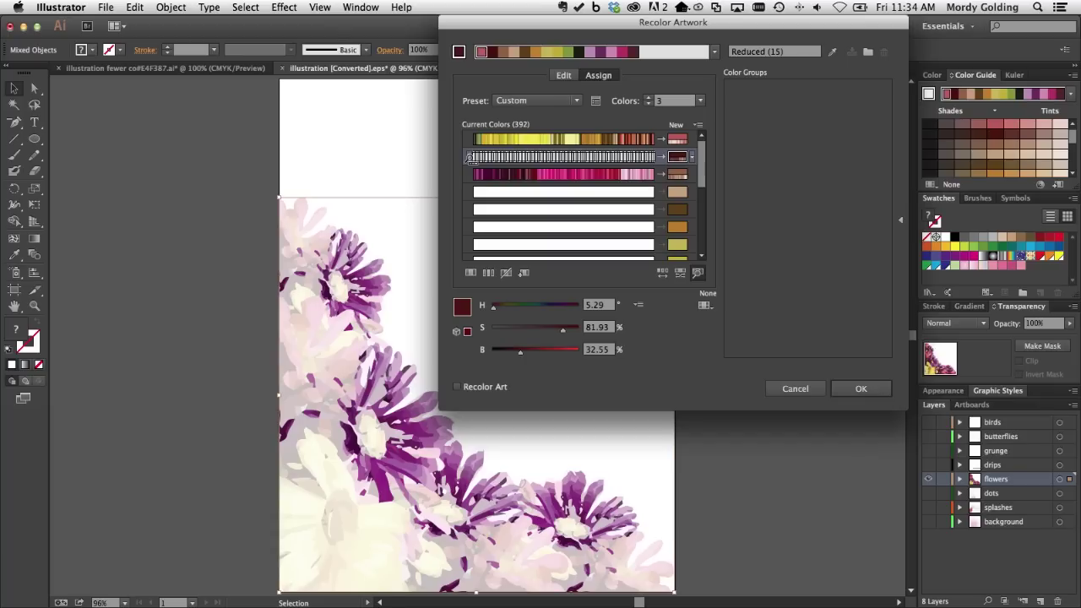
{"action": "mouse_move", "coordinate": [470, 157]}
{"action": "left_mouse_down"}
{"action": "mouse_move", "coordinate": [470, 174]}
{"action": "mouse_move", "coordinate": [470, 139]}
{"action": "mouse_move", "coordinate": [470, 177]}
{"action": "mouse_move", "coordinate": [470, 139]}
{"action": "mouse_move", "coordinate": [471, 157]}
{"action": "left_mouse_up"}
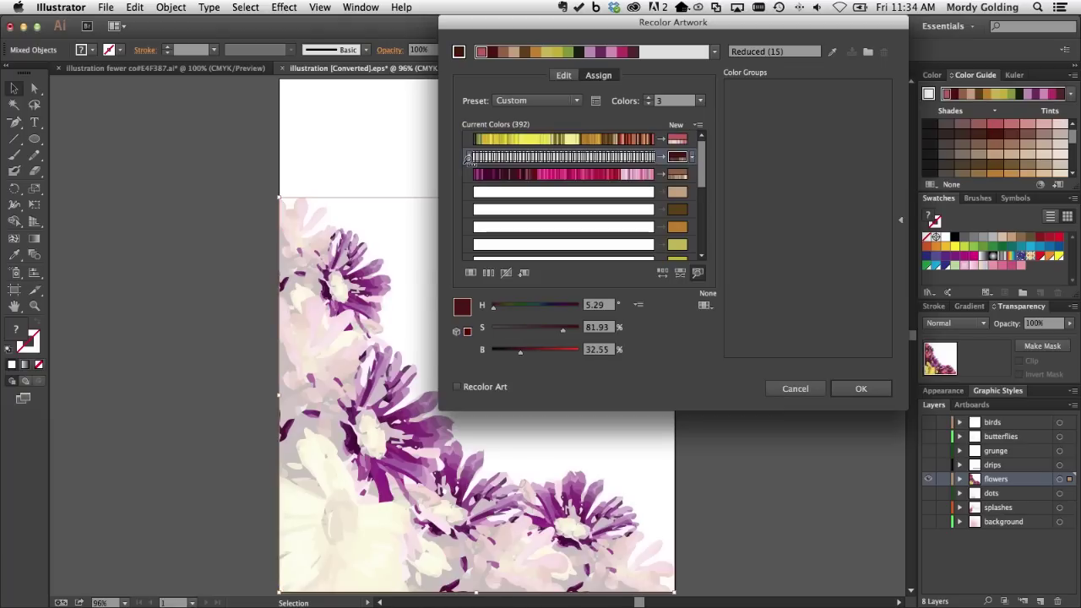
Exclude the yellow and pink rows from recoloring, and turn on Recolor Art
{"action": "left_click", "coordinate": [662, 140]}
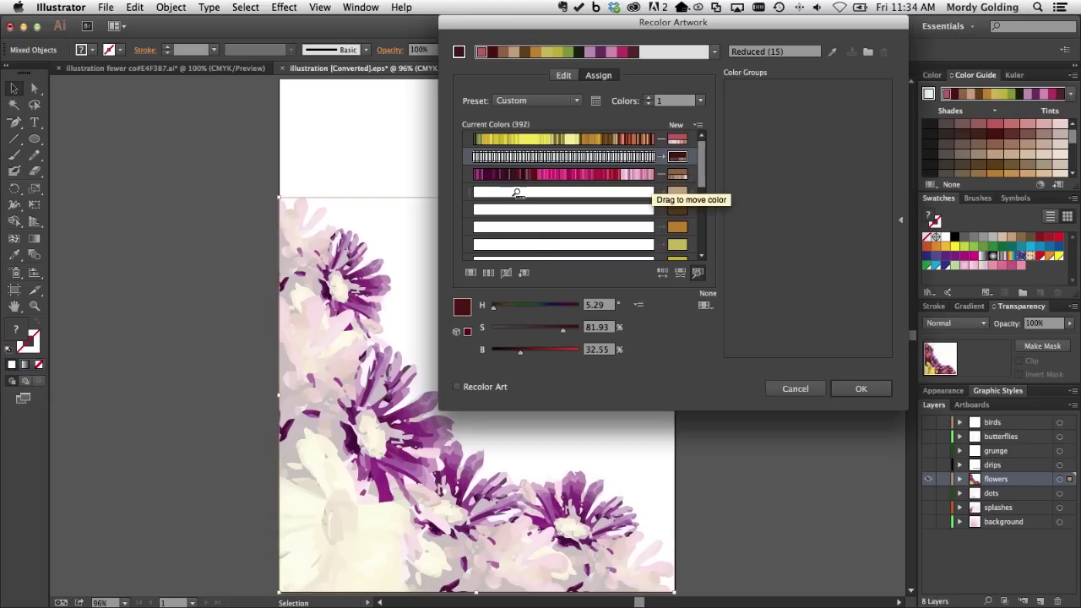
{"action": "mouse_move", "coordinate": [706, 152]}
{"action": "left_mouse_down"}
{"action": "mouse_move", "coordinate": [703, 280]}
{"action": "mouse_move", "coordinate": [707, 136]}
{"action": "left_mouse_up"}
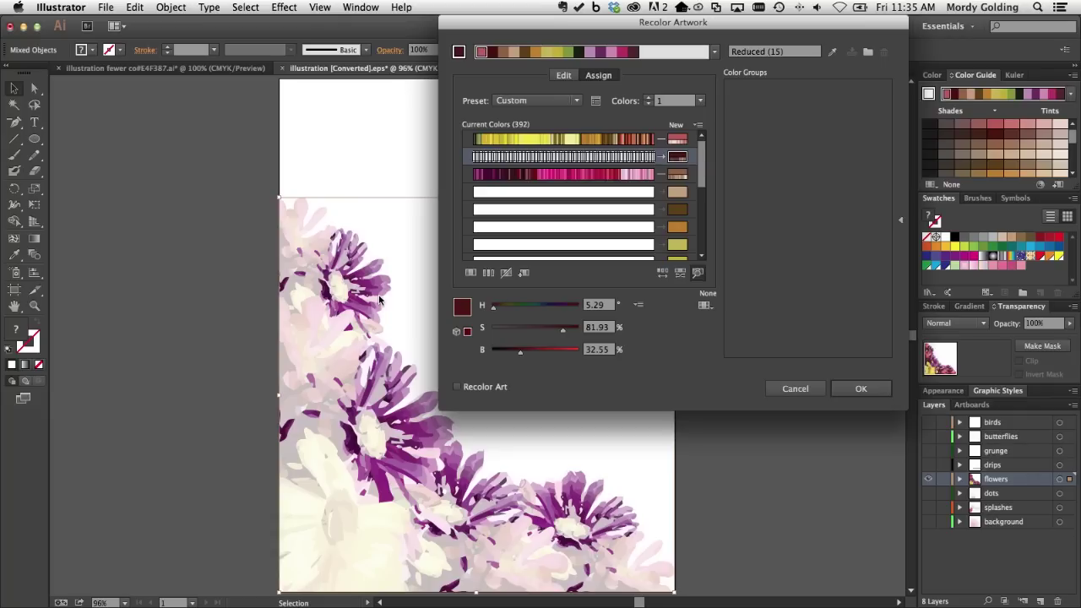
{"action": "left_click", "coordinate": [457, 388]}
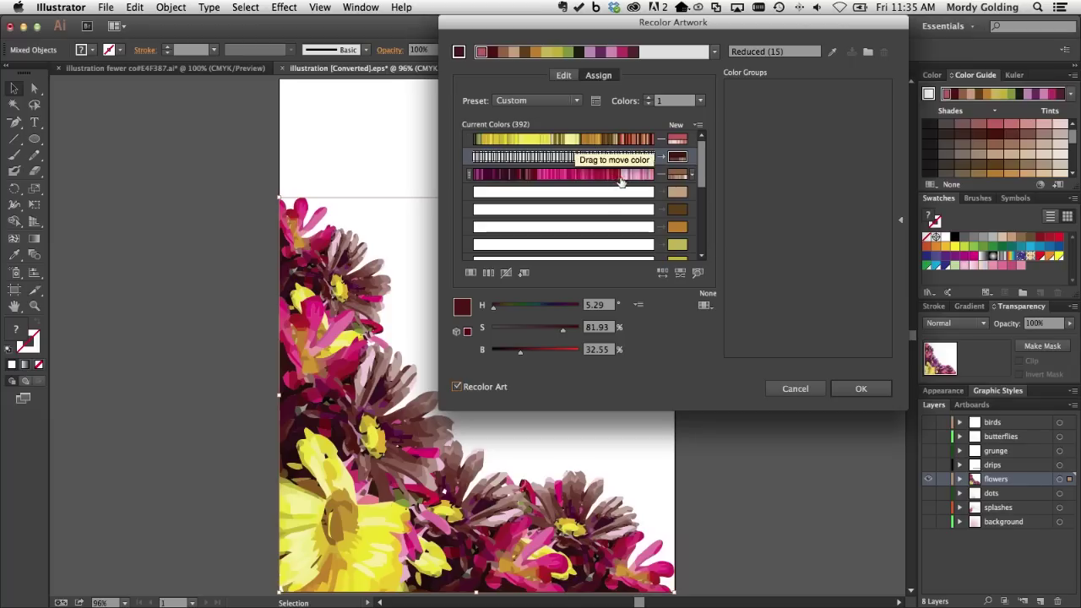
Assign the Global Red swatch as the purple row's new color, and apply the recoloring with the artwork left deselected
{"action": "double_click", "coordinate": [680, 158]}
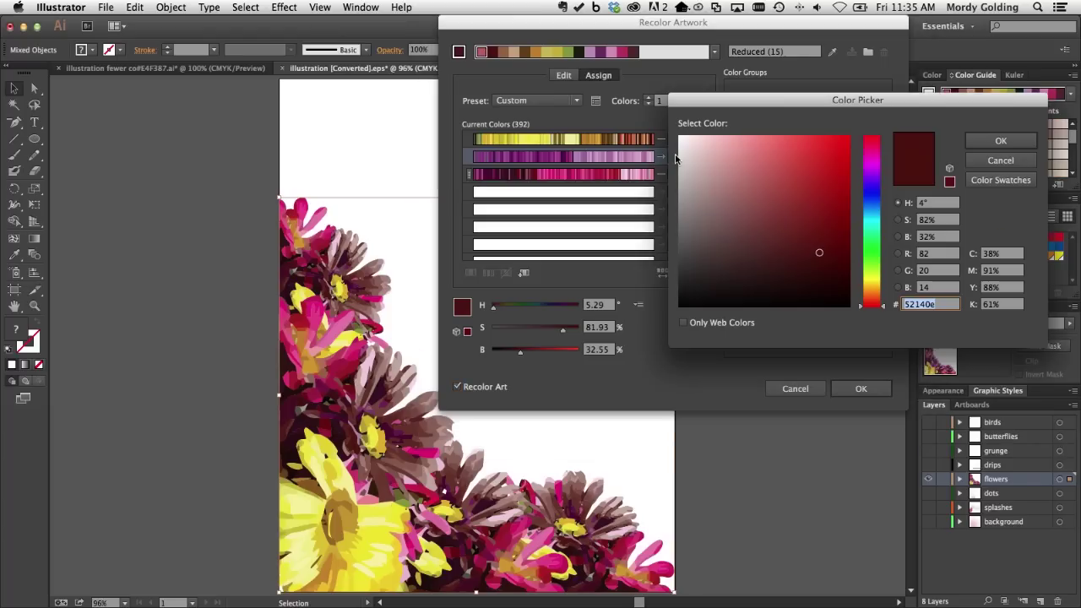
{"action": "left_click", "coordinate": [1031, 179]}
{"action": "scroll", "coordinate": [806, 244], "scroll_direction": "down", "scroll_amount": 5}
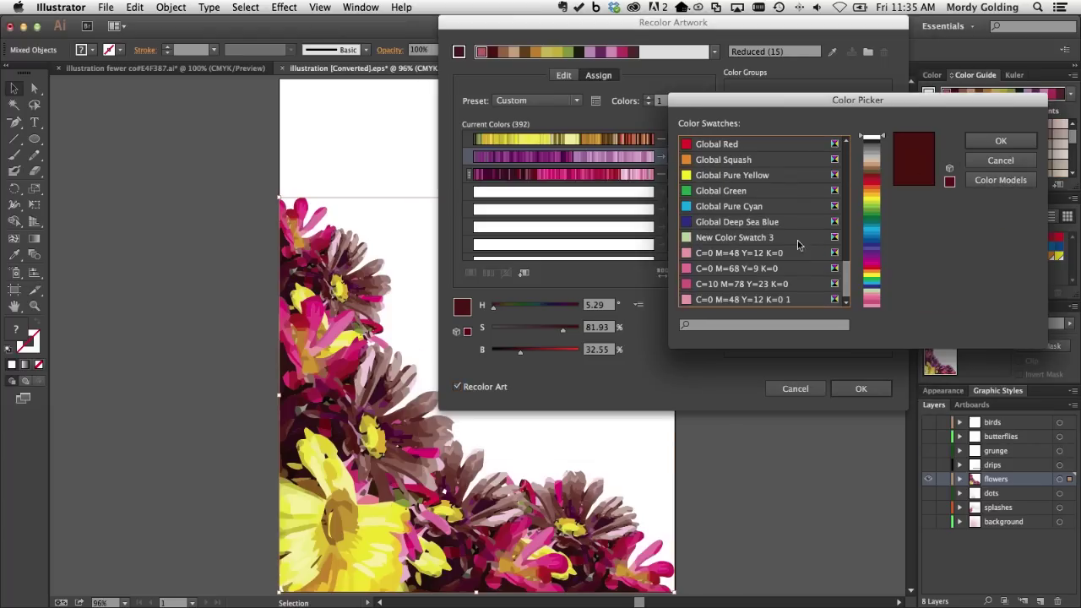
{"action": "left_click", "coordinate": [741, 145]}
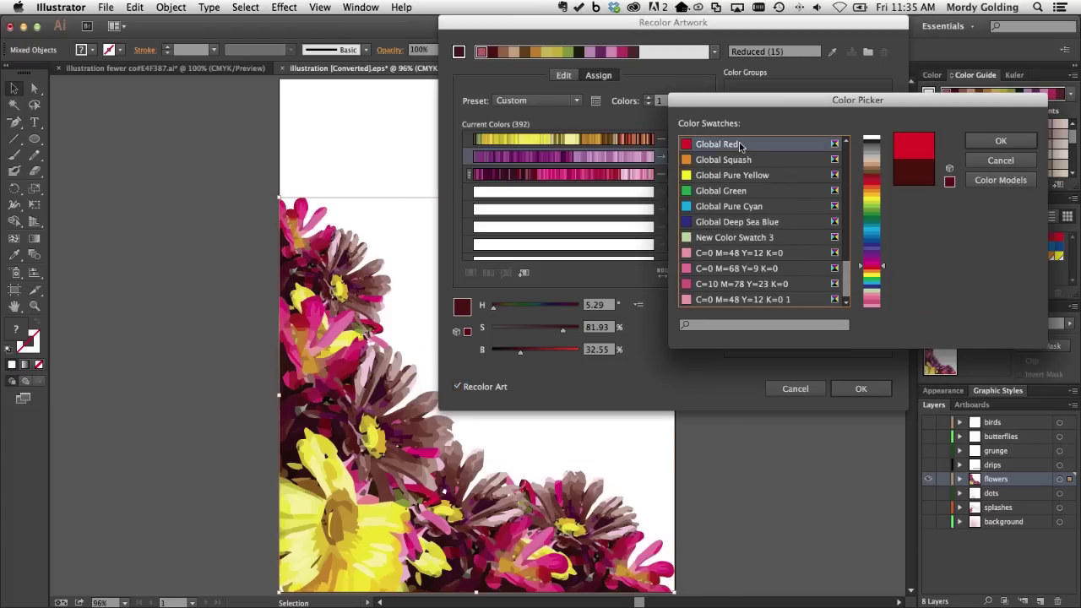
{"action": "left_click", "coordinate": [1019, 145]}
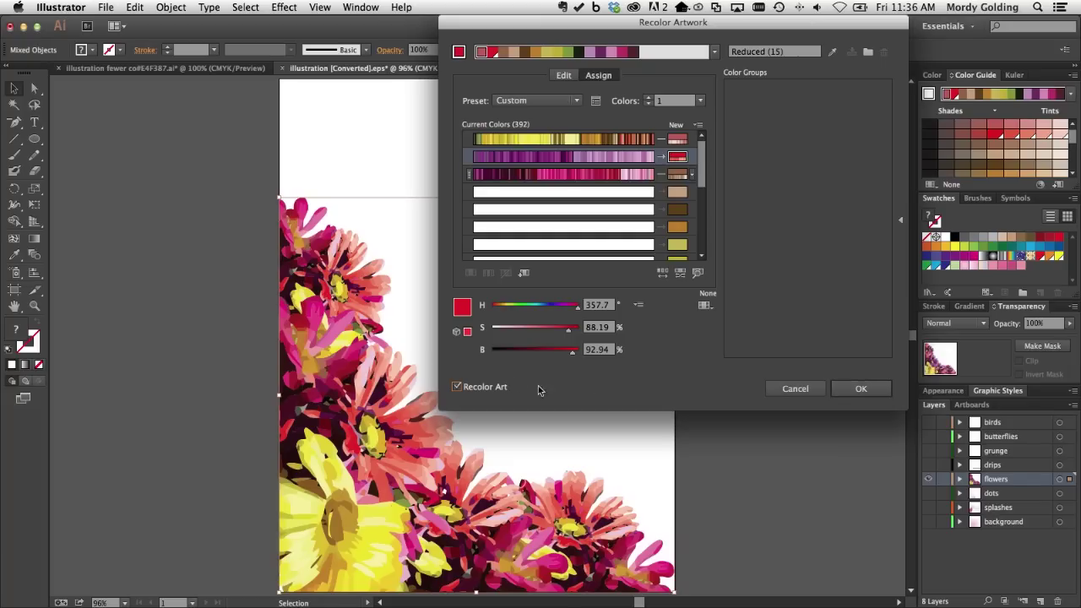
{"action": "left_click", "coordinate": [855, 389]}
{"action": "key", "text": "super+z"}
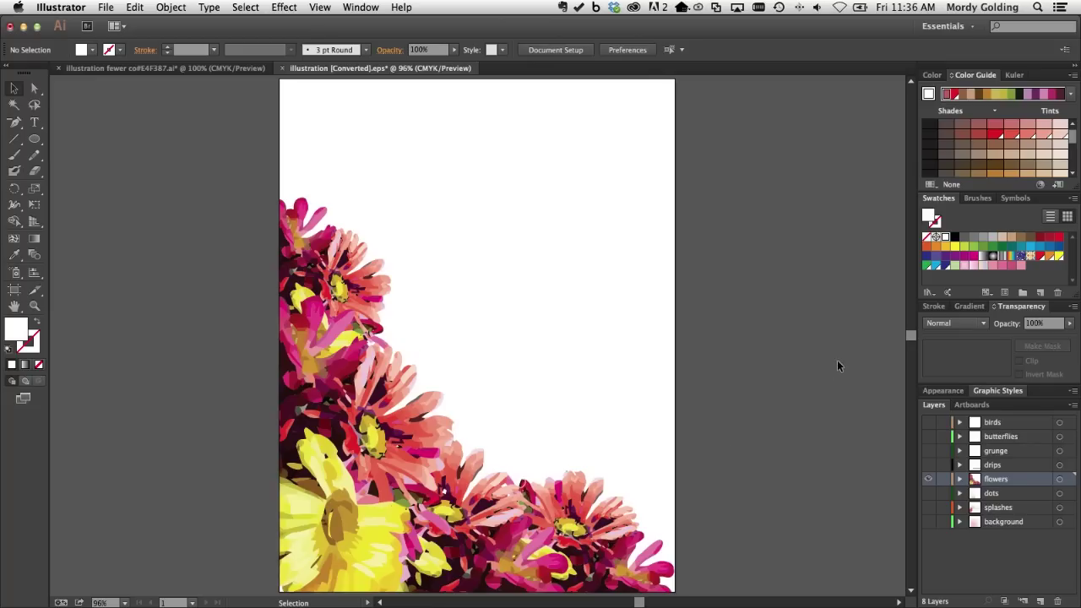
Edit the Global Red swatch with preview on, setting magenta to 97% and cyan to 68%
{"action": "double_click", "coordinate": [1039, 259]}
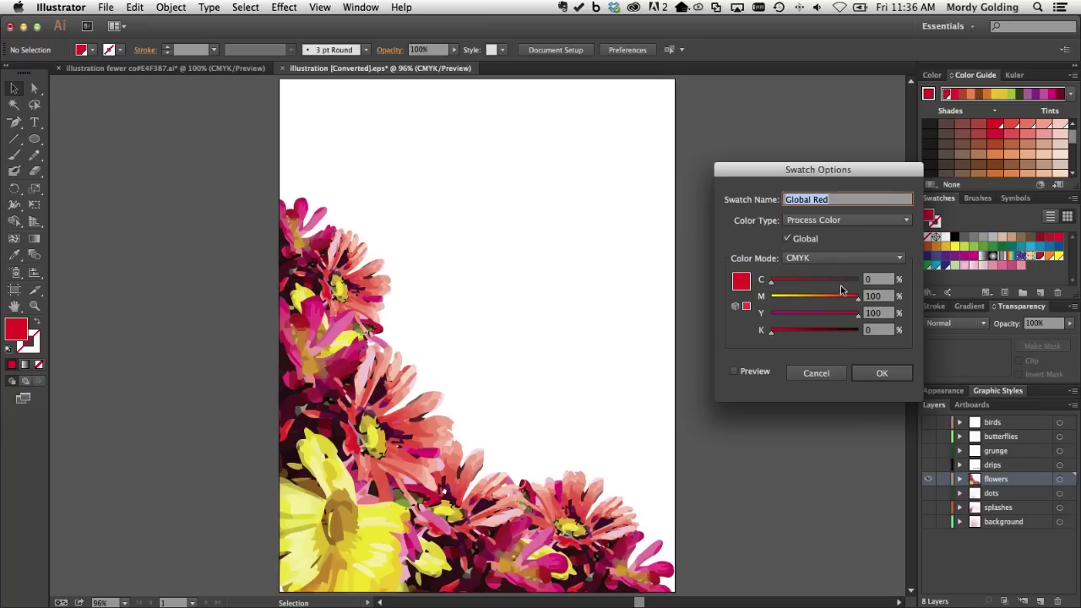
{"action": "left_click", "coordinate": [733, 372]}
{"action": "left_click_drag", "start_coordinate": [858, 298], "coordinate": [858, 325]}
{"action": "left_click_drag", "start_coordinate": [770, 282], "coordinate": [831, 287]}
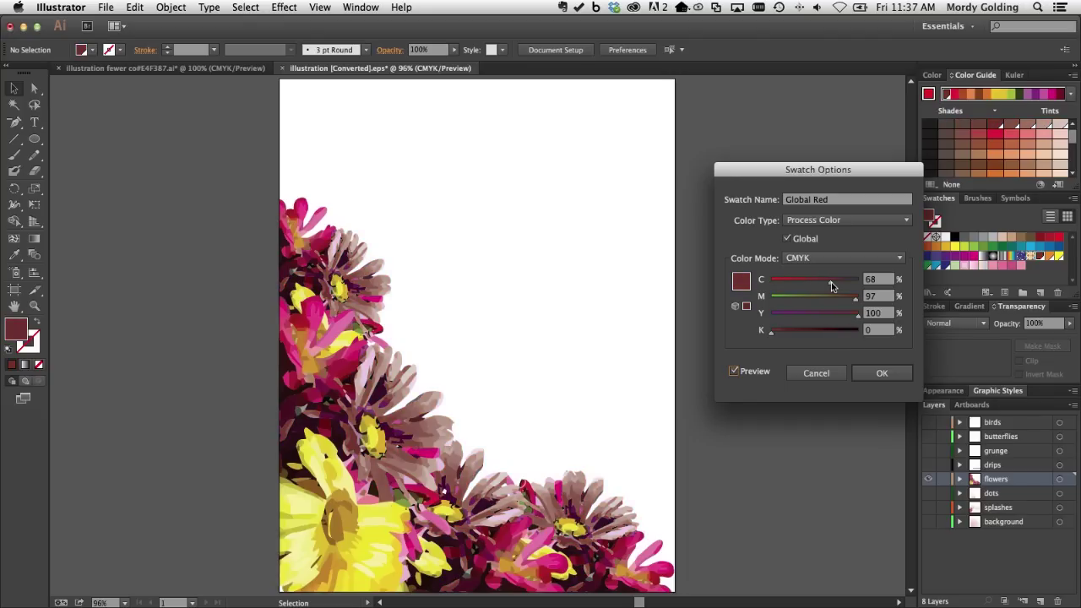
Lower the Global Red swatch's cyan to its minimum and accept the swatch changes
{"action": "left_click_drag", "start_coordinate": [831, 287], "coordinate": [781, 287]}
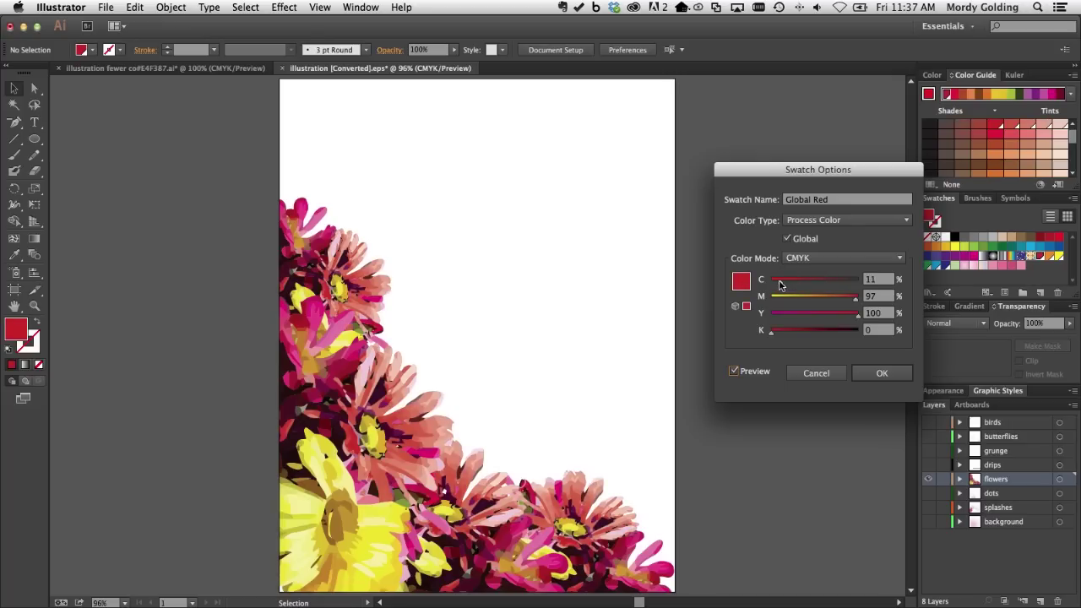
{"action": "left_click_drag", "start_coordinate": [779, 285], "coordinate": [763, 286]}
{"action": "left_click", "coordinate": [881, 372]}
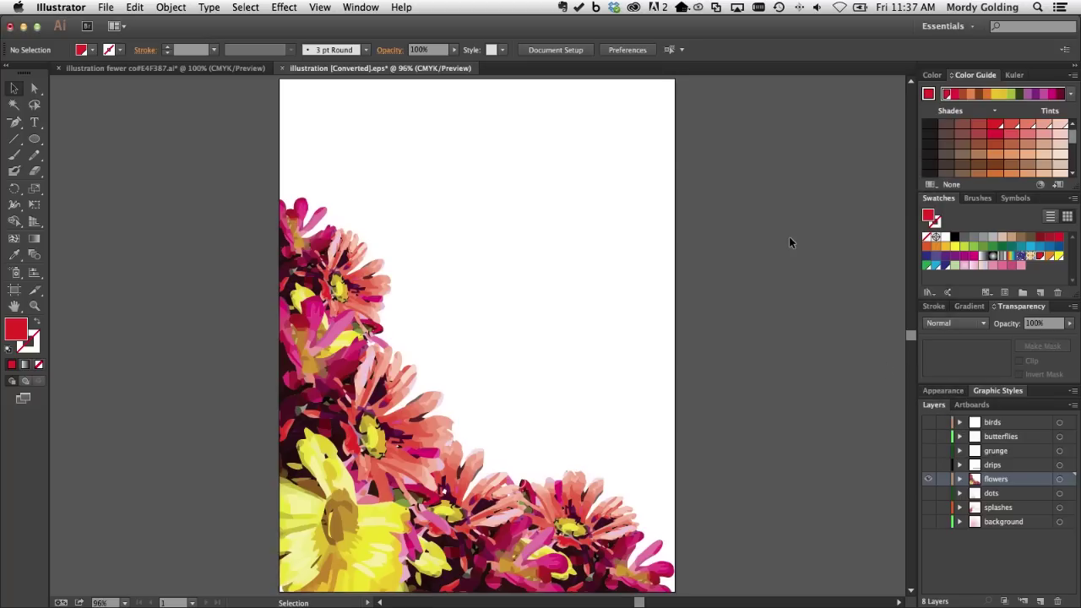